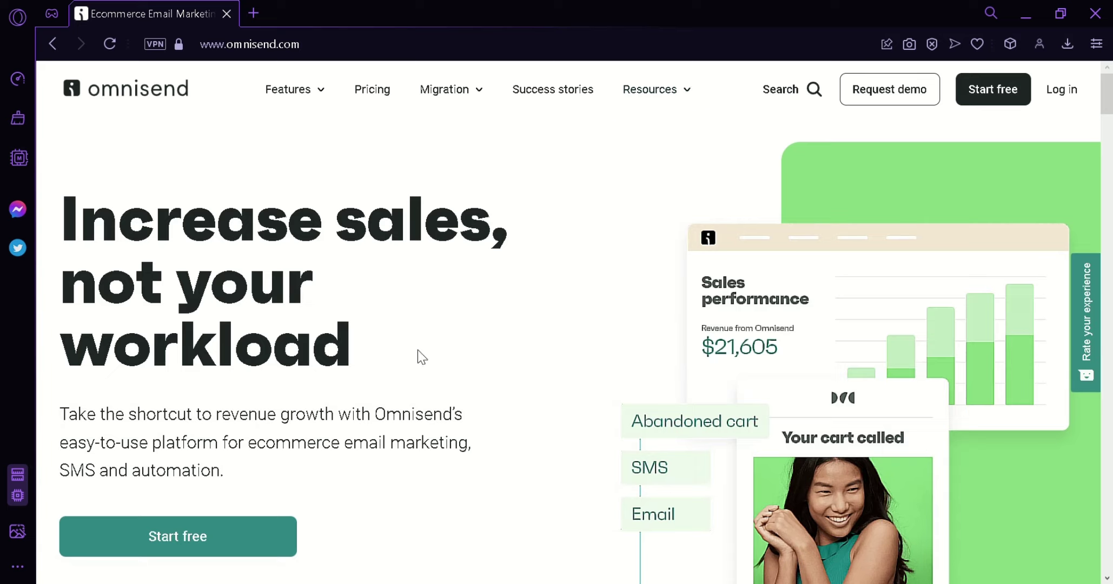
Step: Start the free Omnisend registration and sign in with the existing Google account
left_click(171, 551)
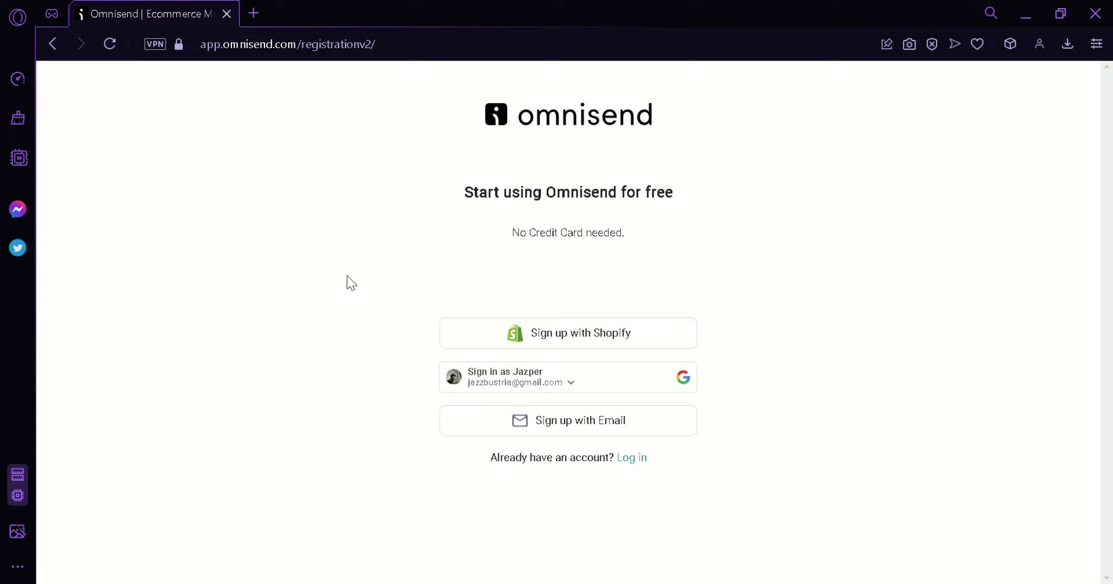
left_click(661, 375)
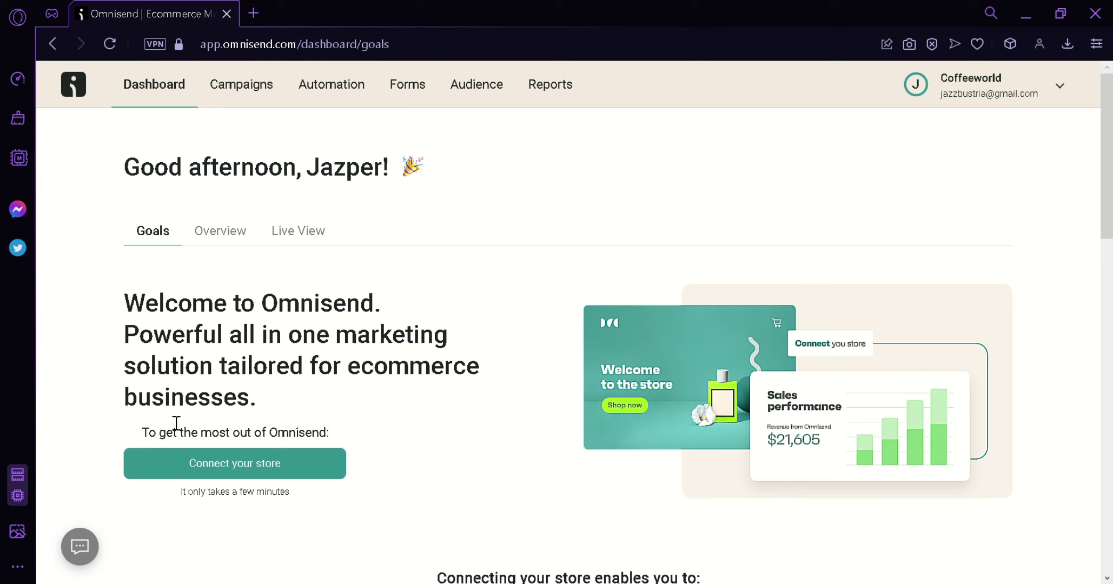
Step: Review the dashboard's Goals page, including the store connection benefits, supported integrations and plan information
scroll(176, 423, "down", 1)
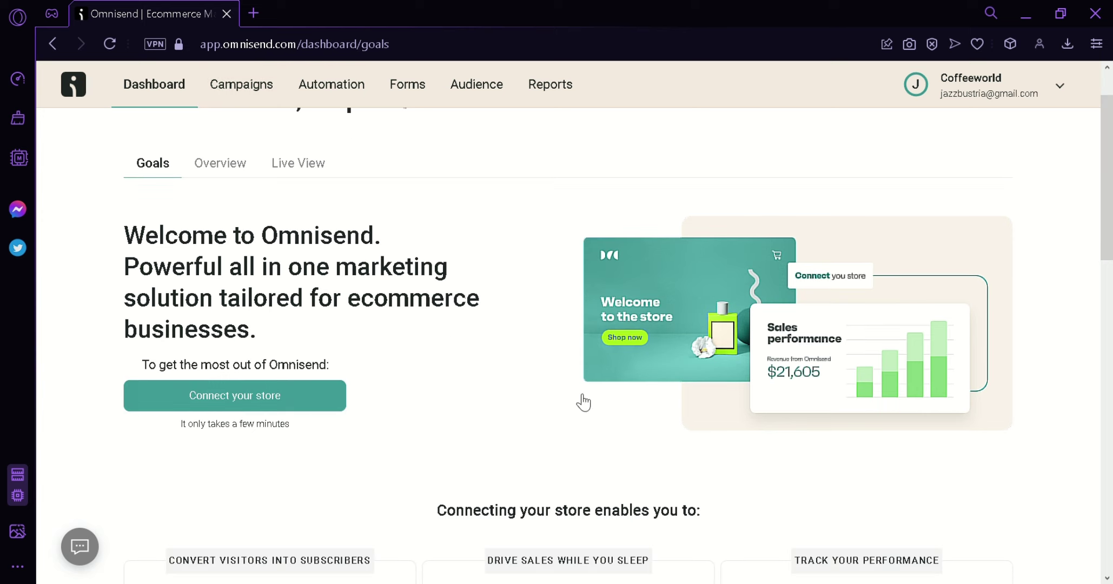
scroll(1043, 306, "down", 4)
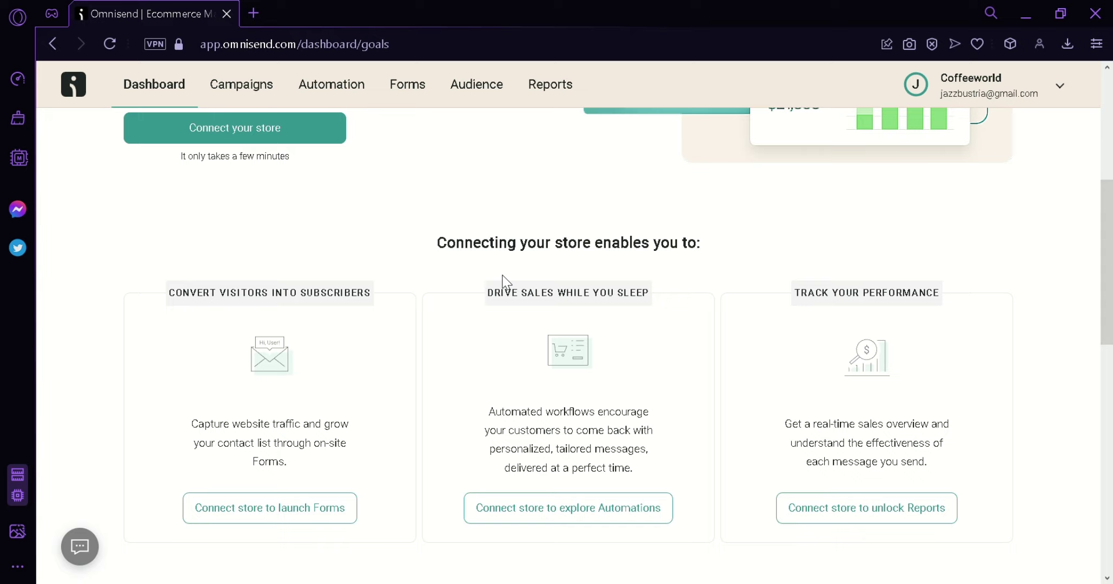
mouse_move(1109, 293)
left_mouse_down()
mouse_move(1109, 322)
mouse_move(1110, 306)
left_mouse_up()
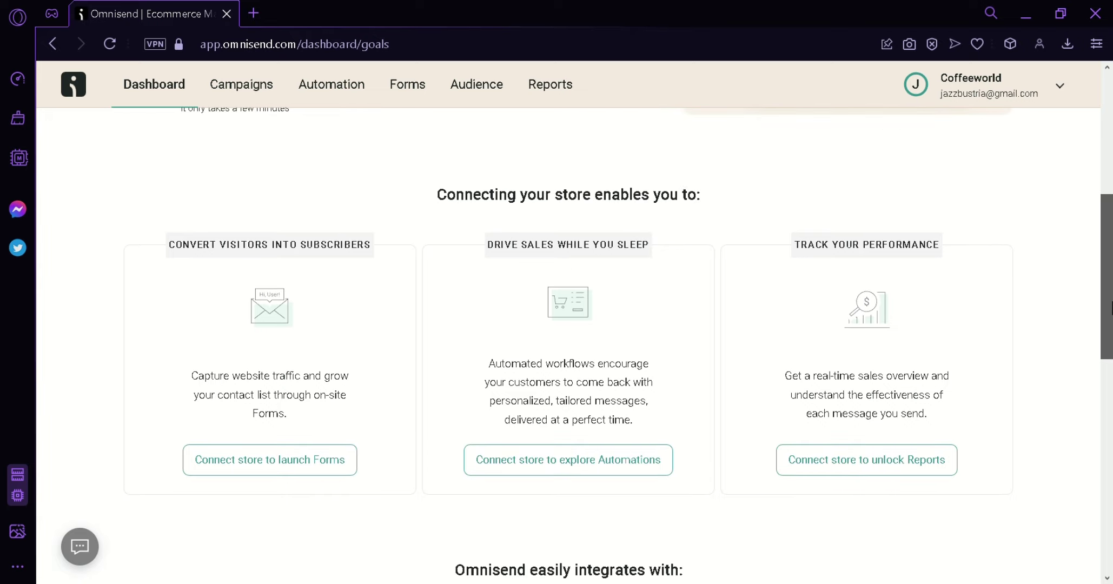
scroll(757, 294, "down", 5)
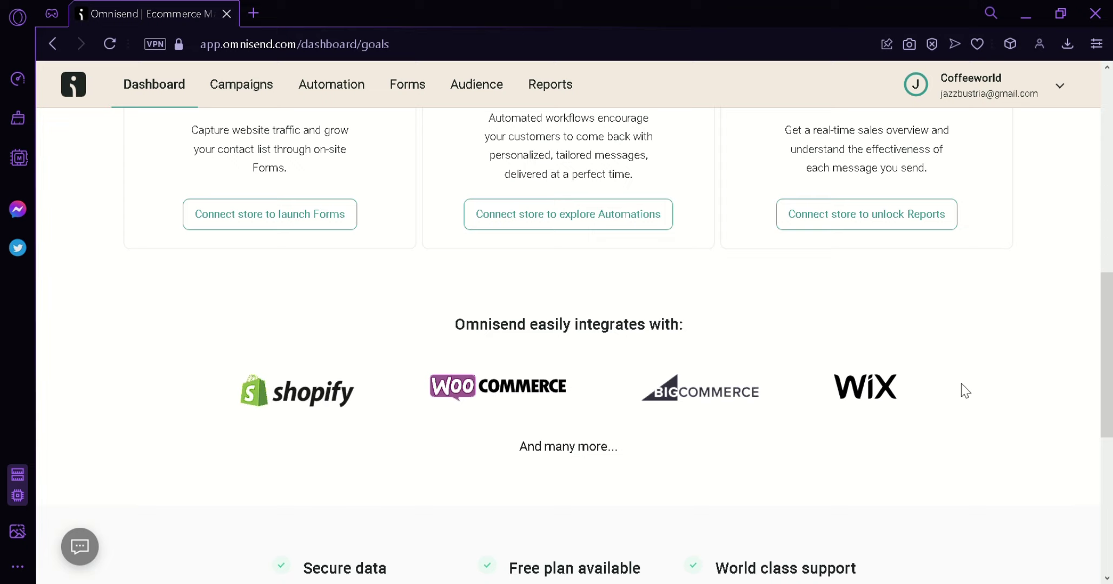
left_click_drag(1107, 382, 1110, 448)
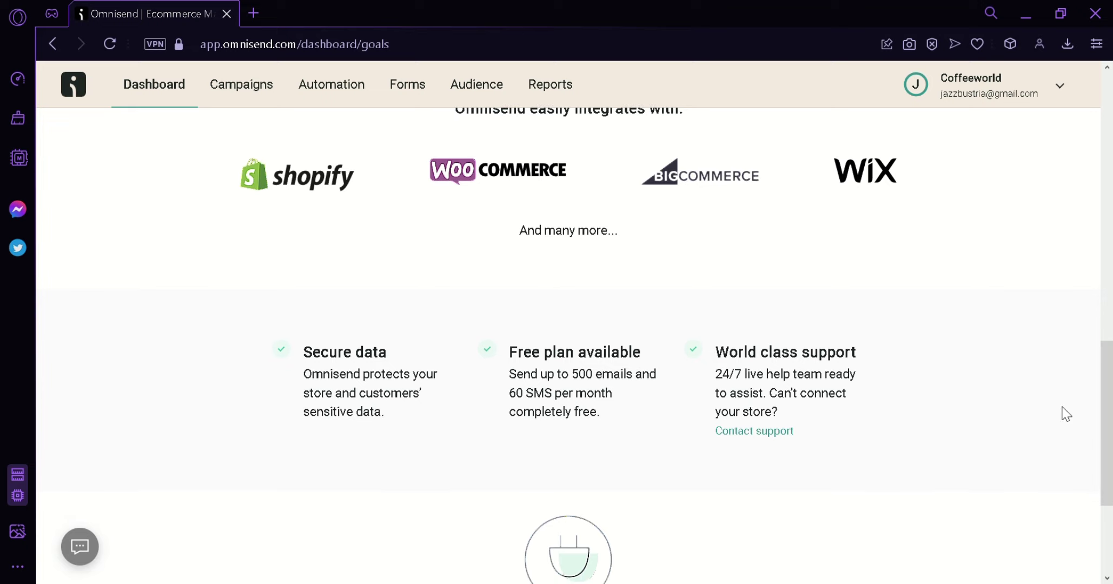
left_click_drag(1105, 397, 253, 182)
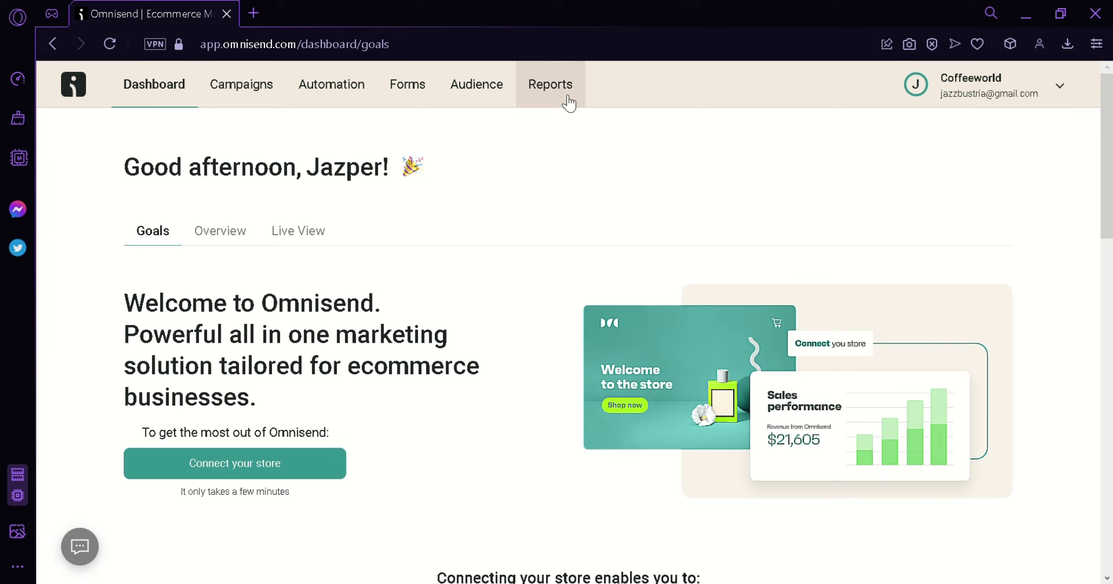
Step: Open the audience contact list and bring up the form for adding a single contact
left_click(480, 81)
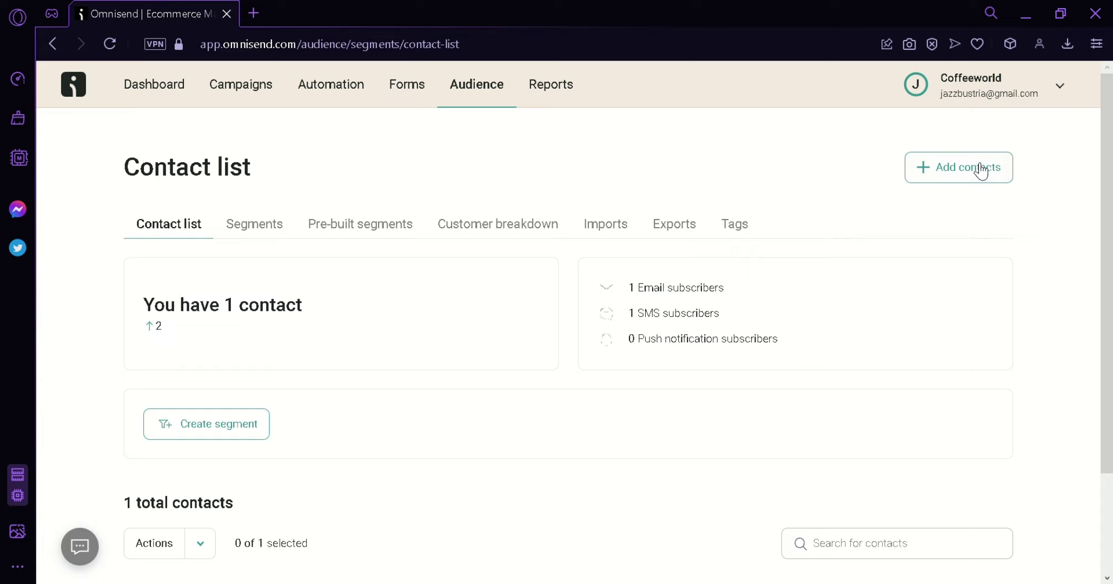
left_click(984, 189)
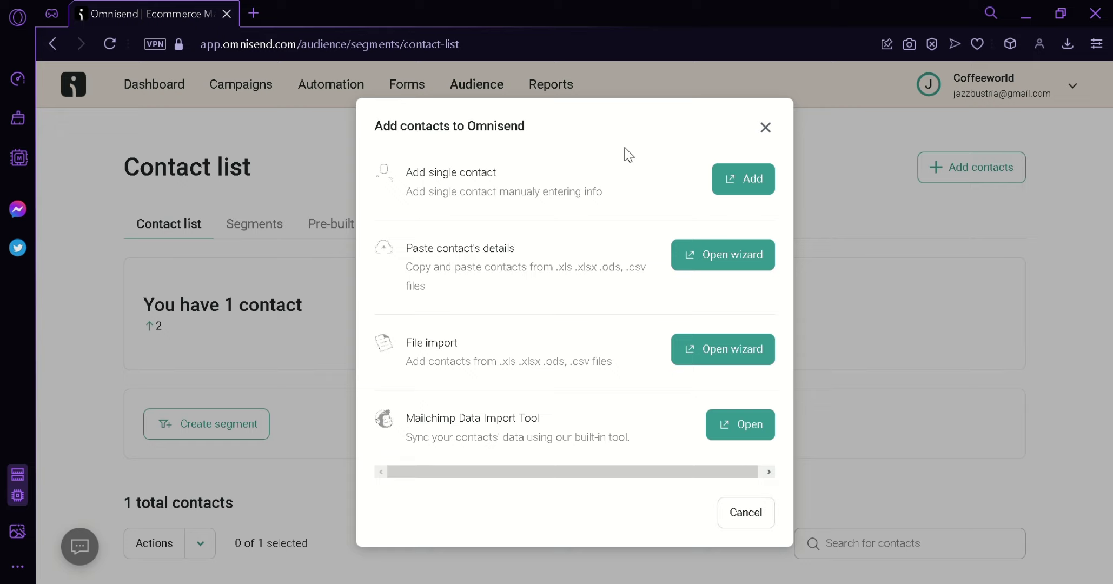
left_click(751, 186)
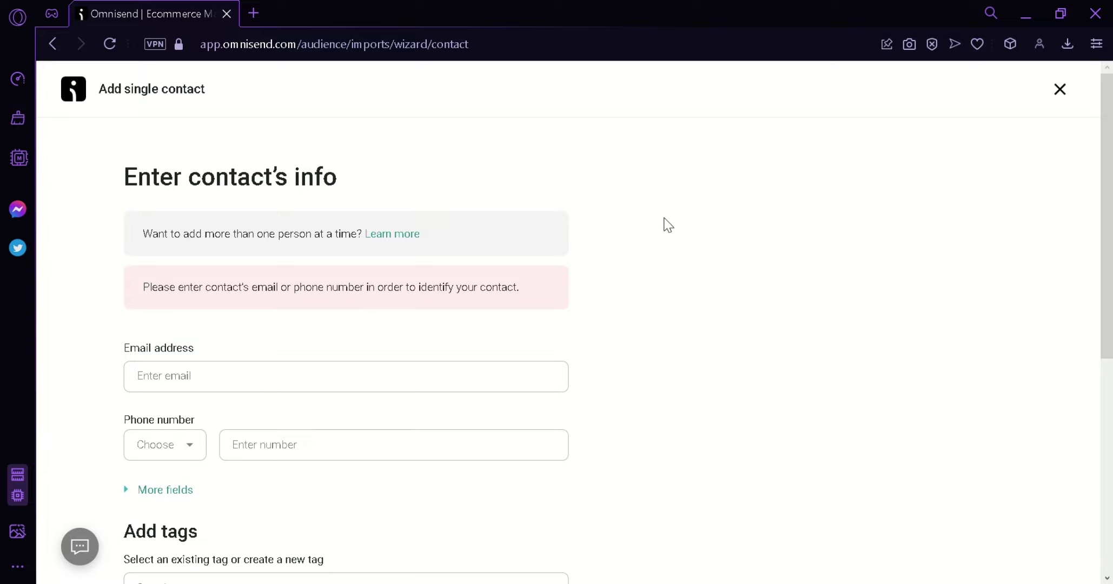
Step: Examine the single contact form's email, phone country code, phone number, tag and permission fields
scroll(1111, 196, "down", 1)
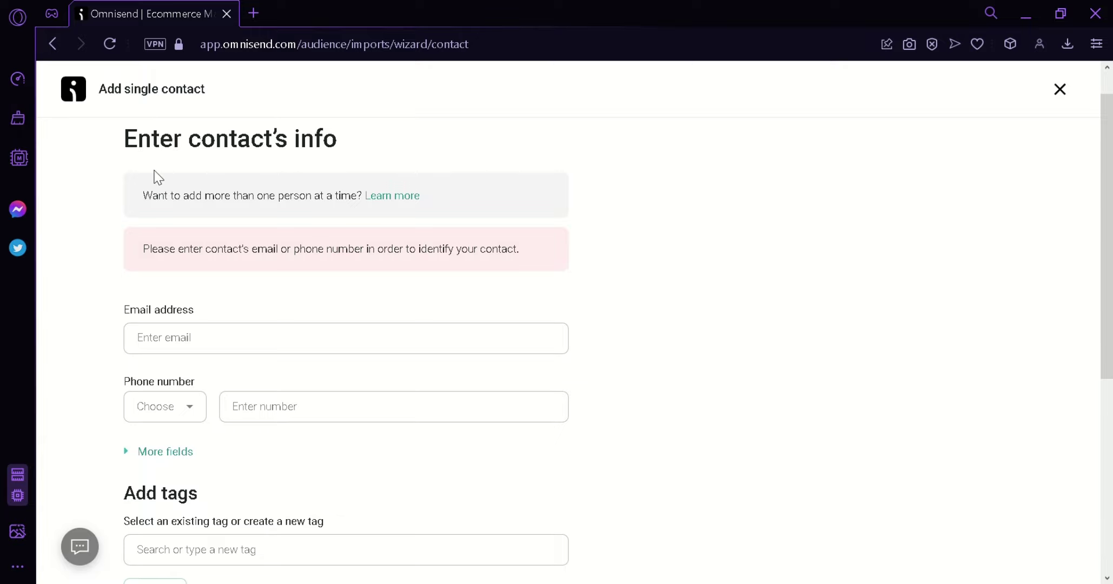
left_click(238, 349)
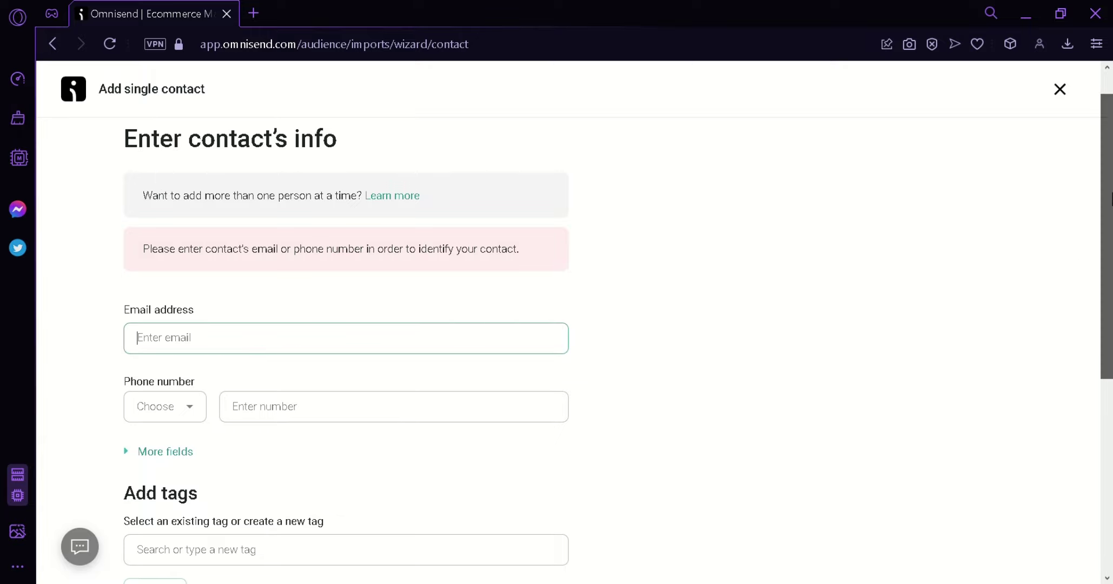
scroll(1111, 250, "down", 2)
left_click(201, 324)
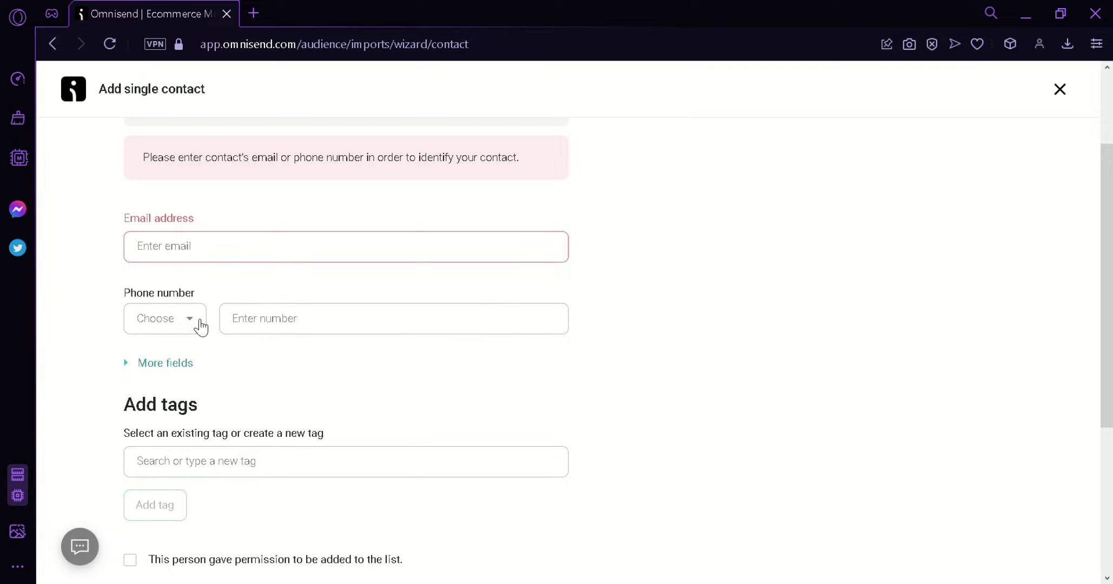
left_click_drag(367, 372, 373, 400)
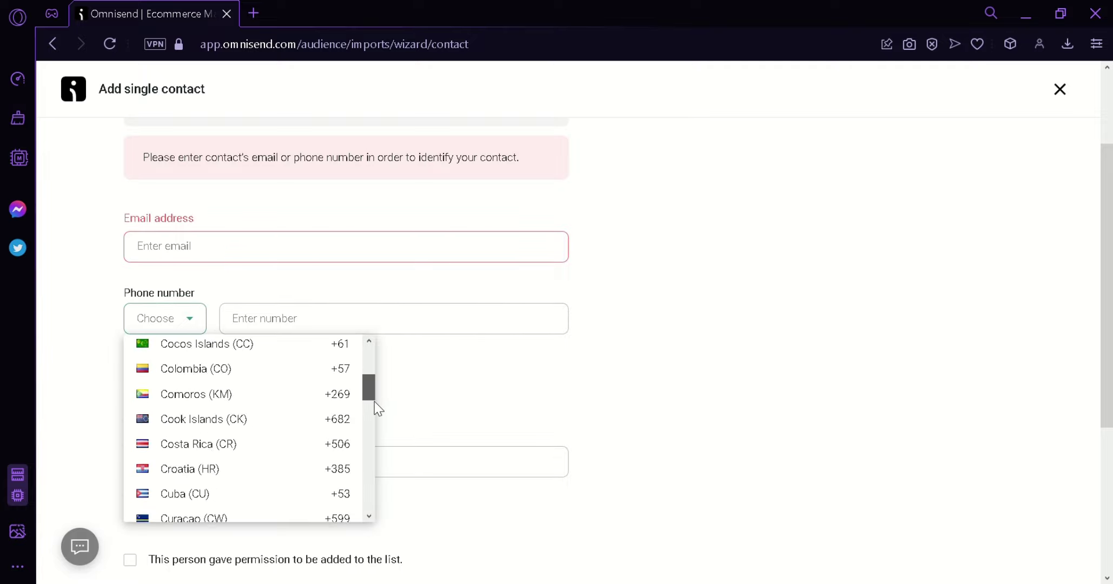
left_click(419, 330)
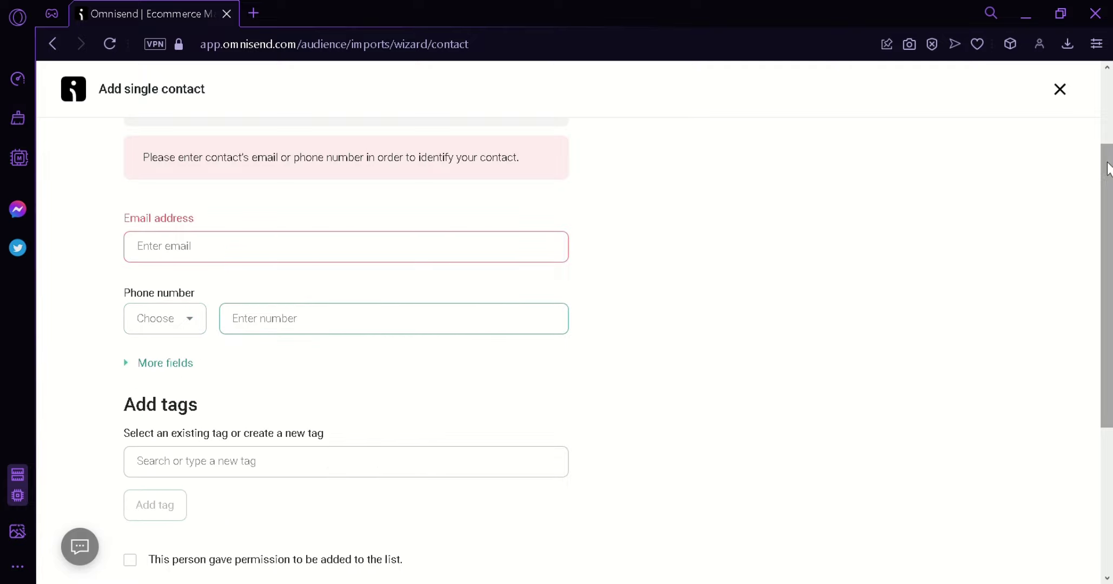
scroll(1110, 201, "down", 1)
scroll(1111, 324, "down", 4)
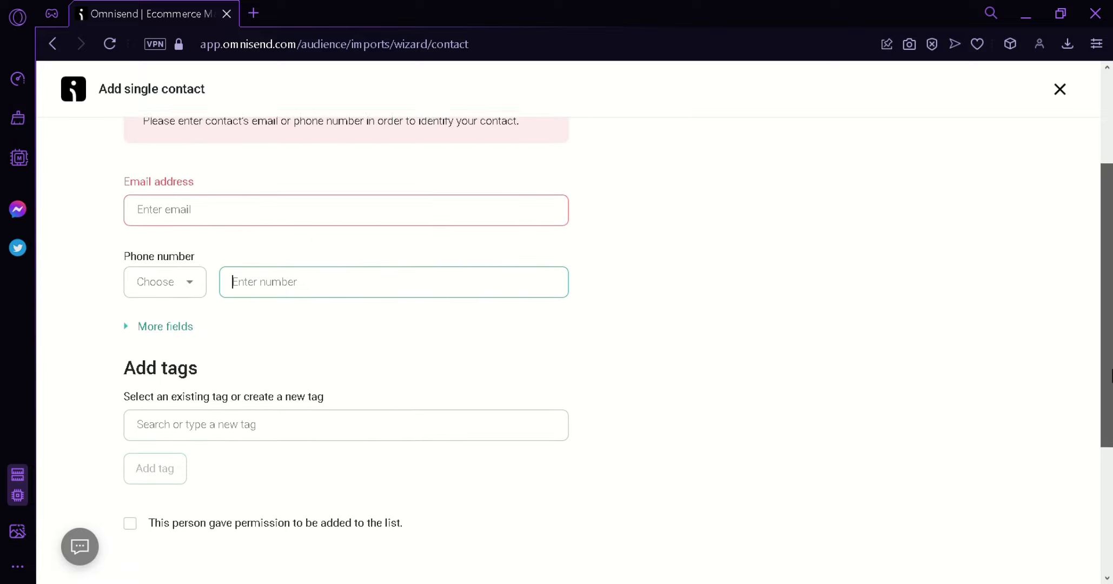
scroll(1111, 464, "down", 1)
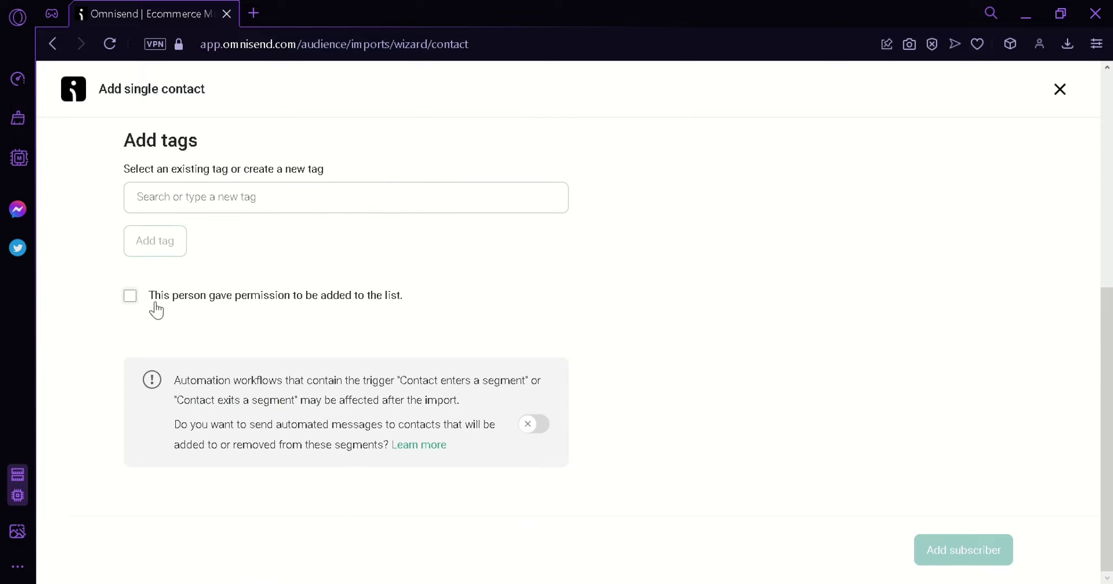
Step: Mark that the person gave permission to be added to the list, review the form and leave it without adding the subscriber
left_click(135, 296)
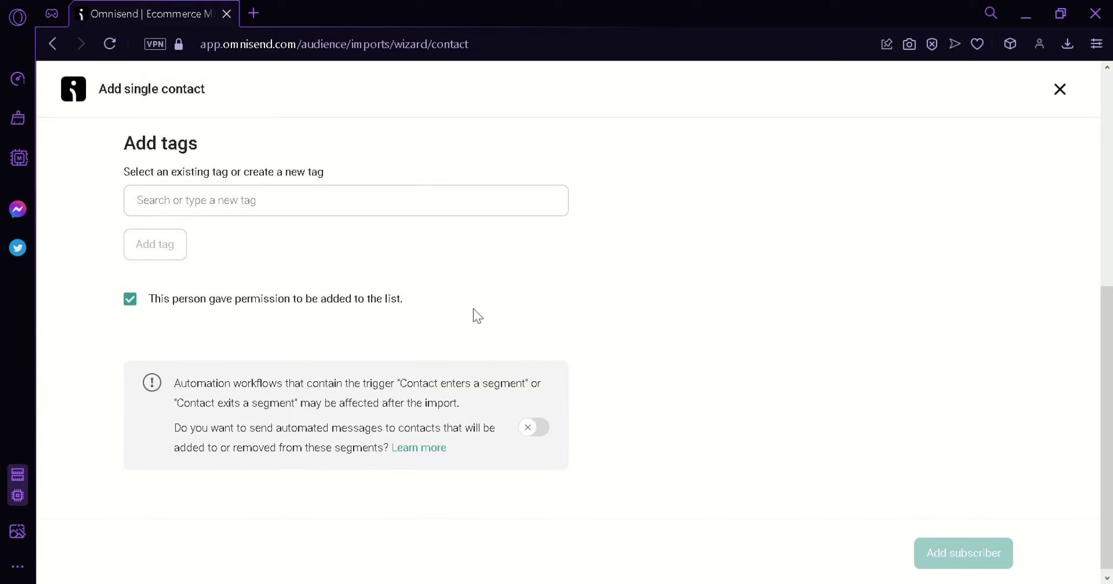
left_click_drag(1107, 371, 1111, 222)
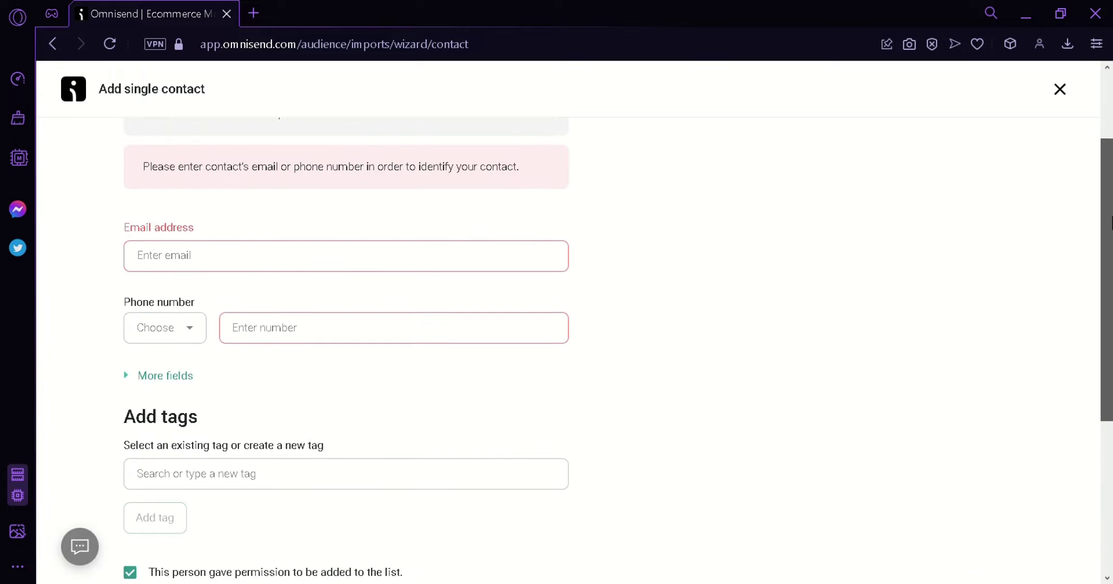
scroll(1110, 221, "down", 5)
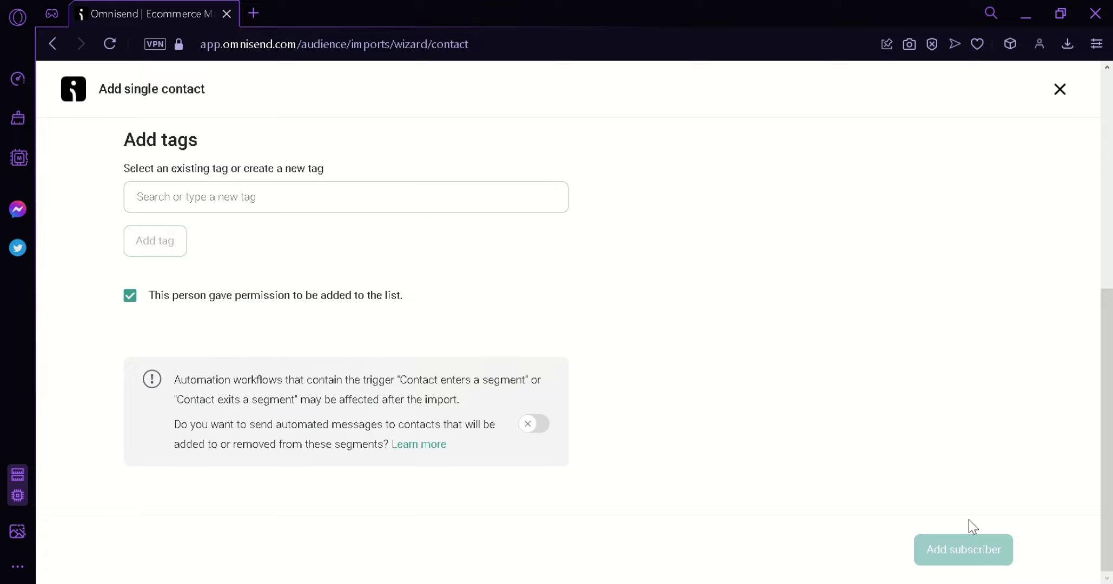
left_click_drag(1107, 432, 1107, 207)
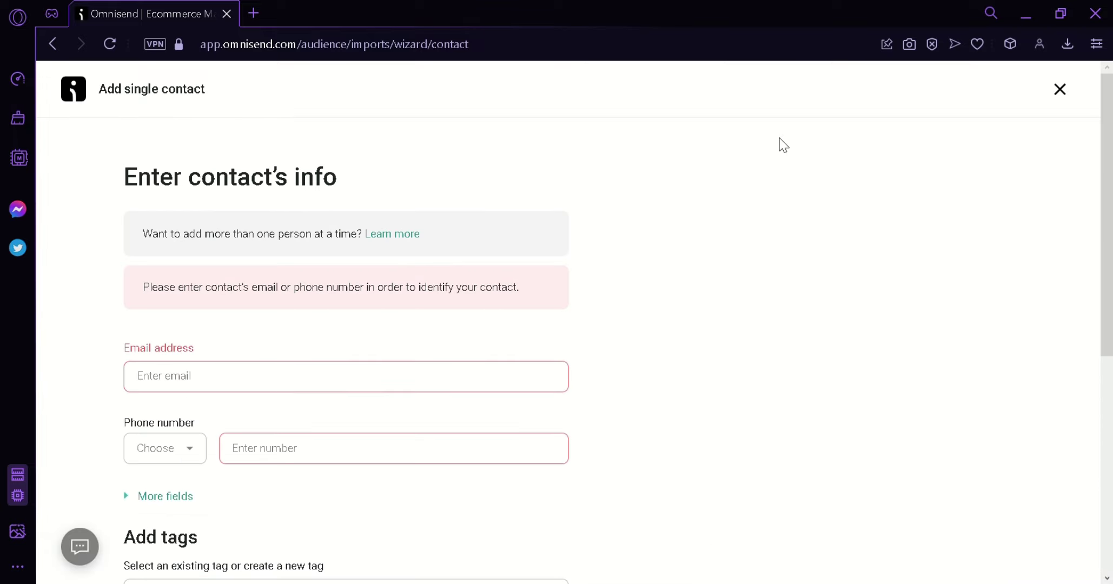
left_click(75, 93)
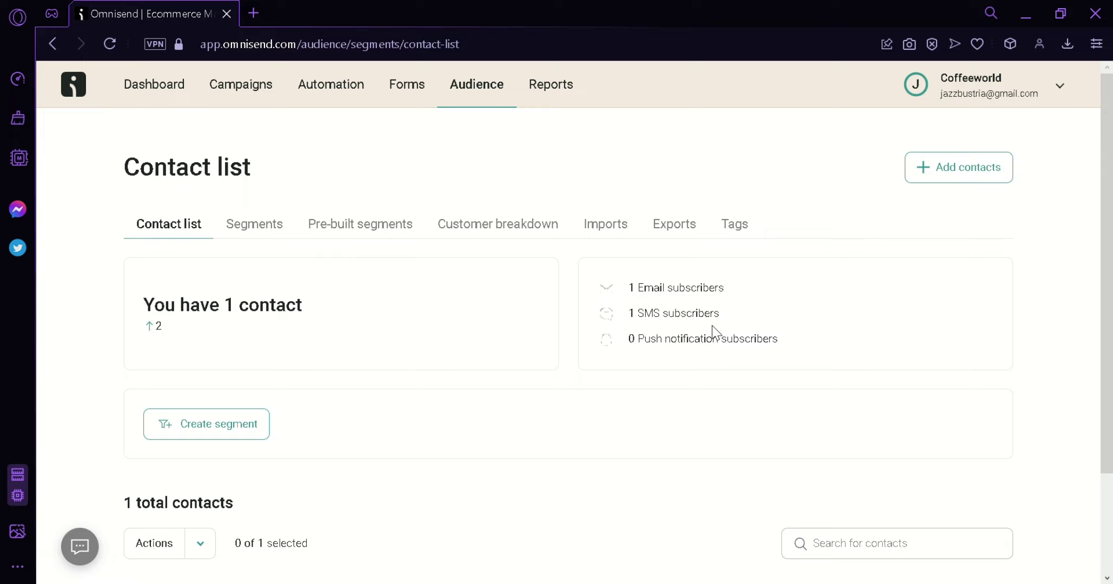
Step: Review the available campaign types and create a regular one-time Email campaign
left_click(252, 85)
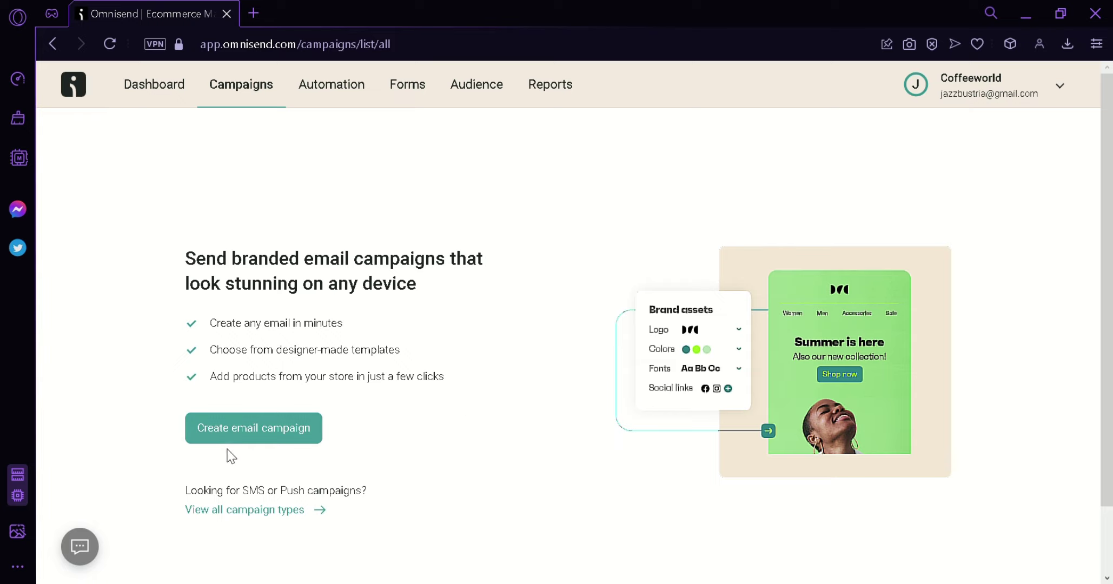
left_click(274, 436)
mouse_move(1108, 184)
left_mouse_down()
mouse_move(1109, 216)
mouse_move(1109, 195)
left_mouse_up()
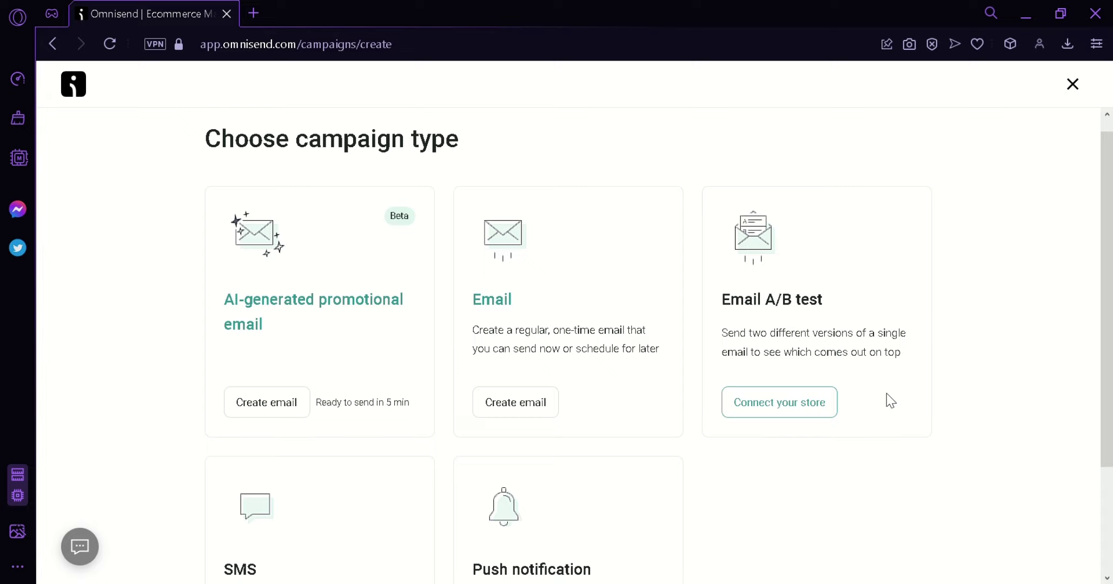
scroll(890, 400, "down", 3)
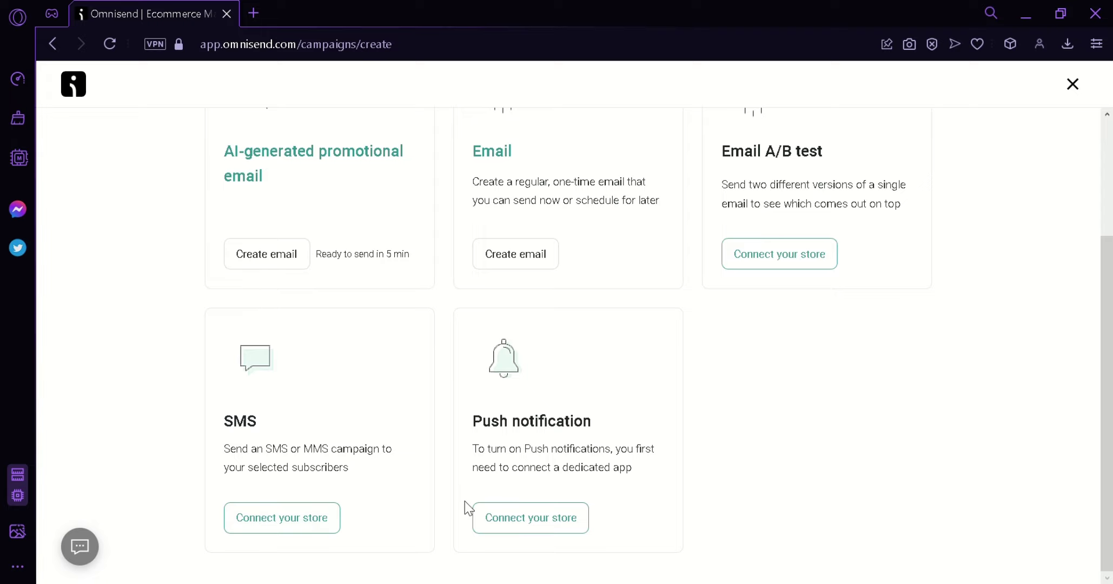
scroll(1108, 378, "up", 3)
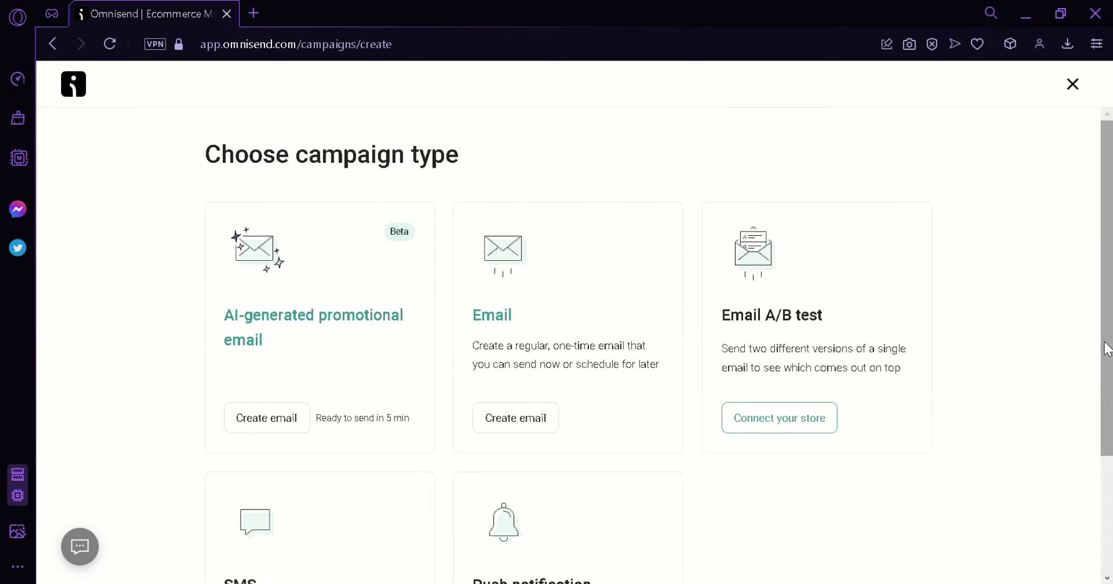
left_click(534, 428)
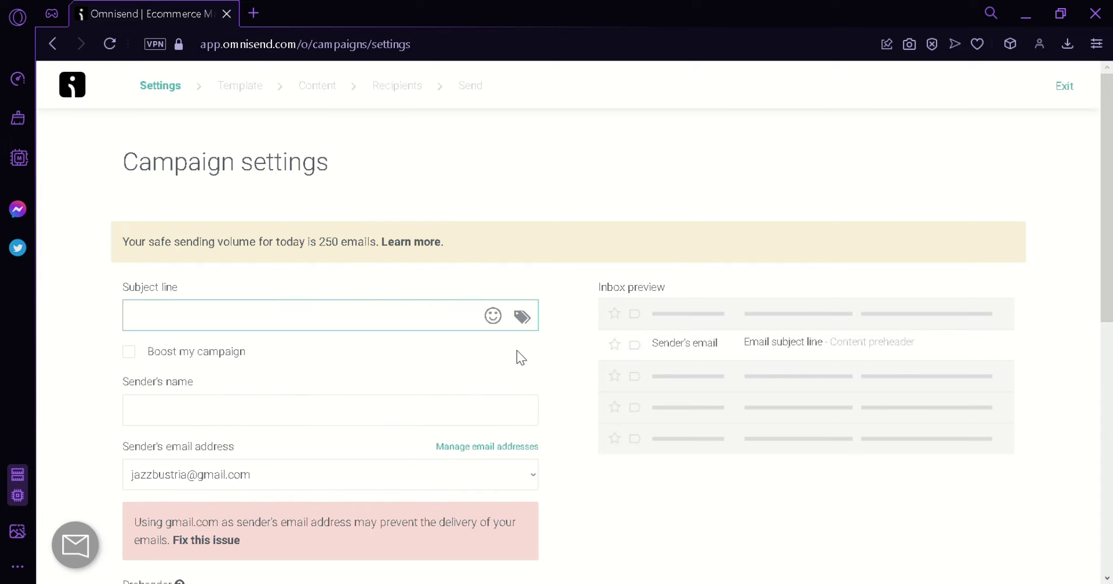
Step: Set the campaign's subject line to "Coffeeworld website new opening"
scroll(569, 268, "down", 3)
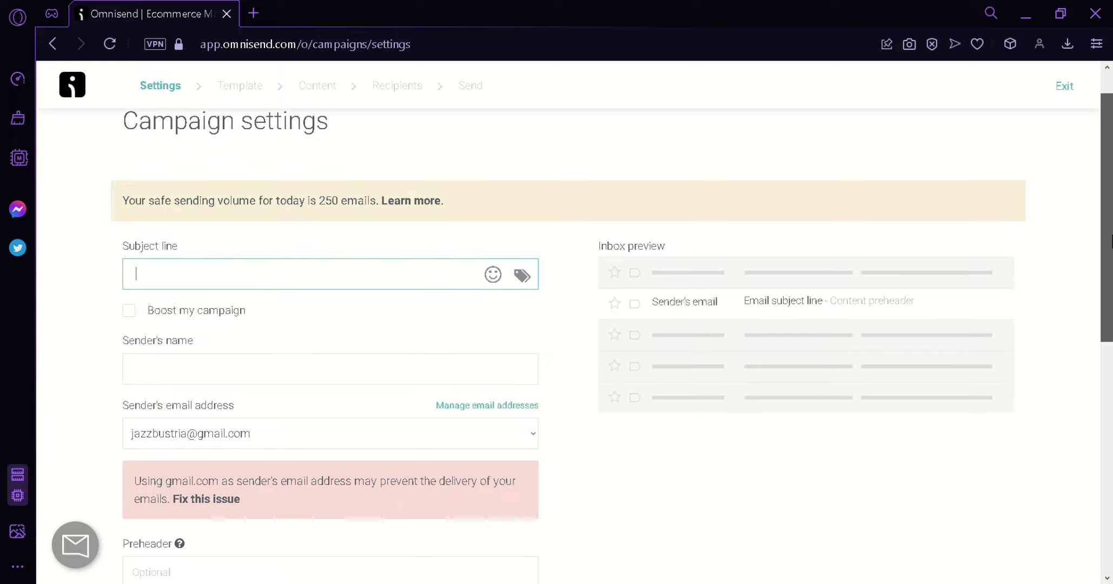
scroll(665, 216, "up", 2)
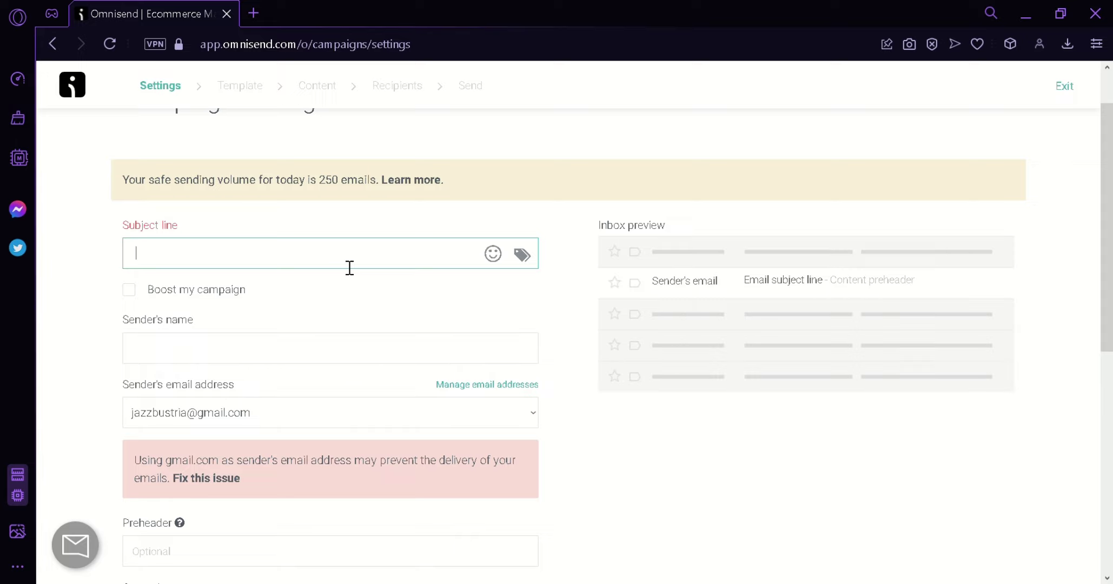
type("Coffeewor")
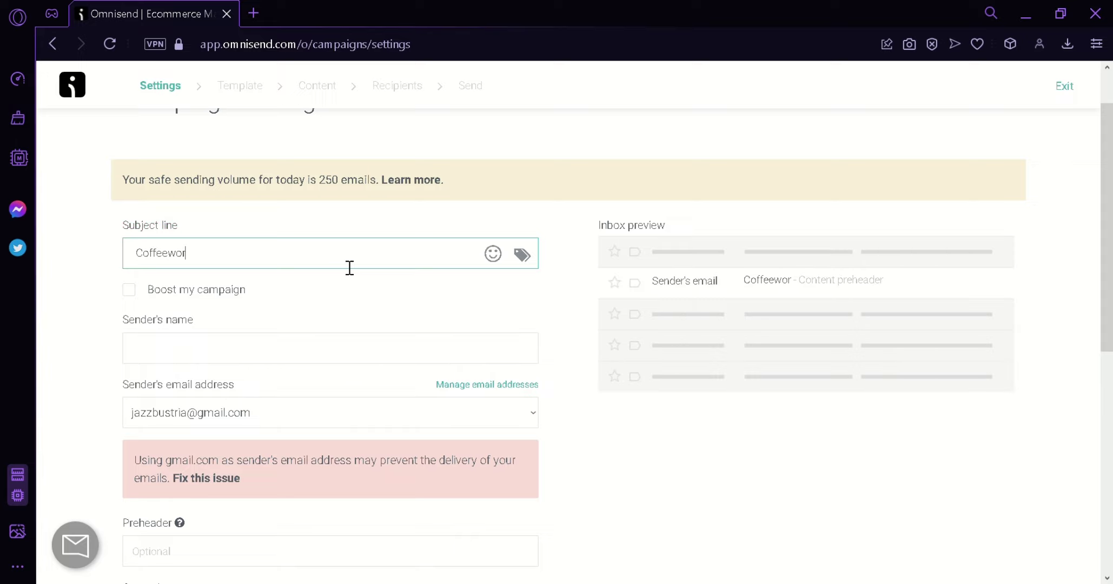
type("ld website")
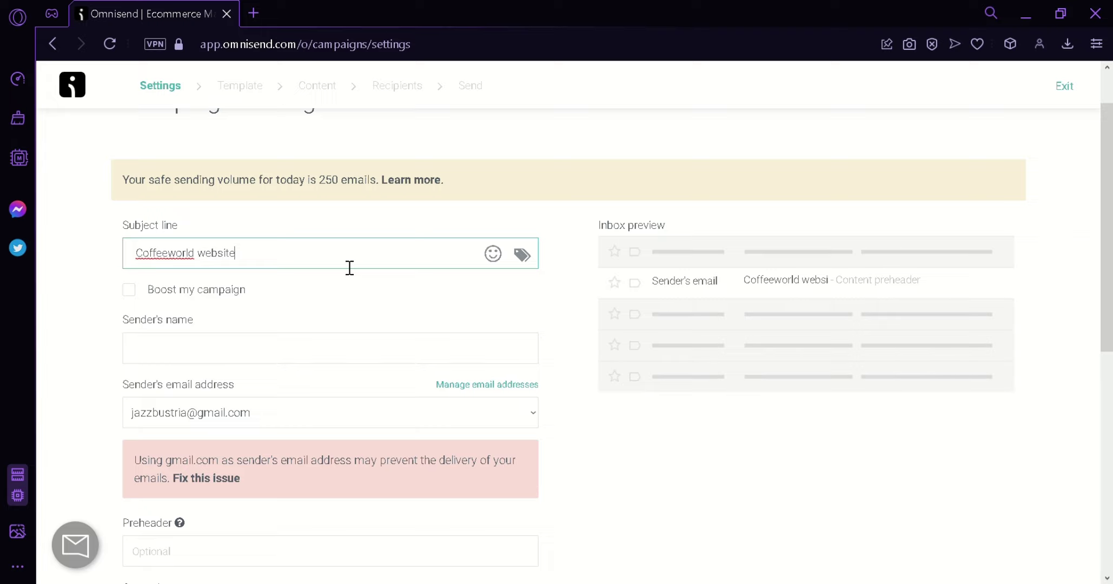
type(" new opening")
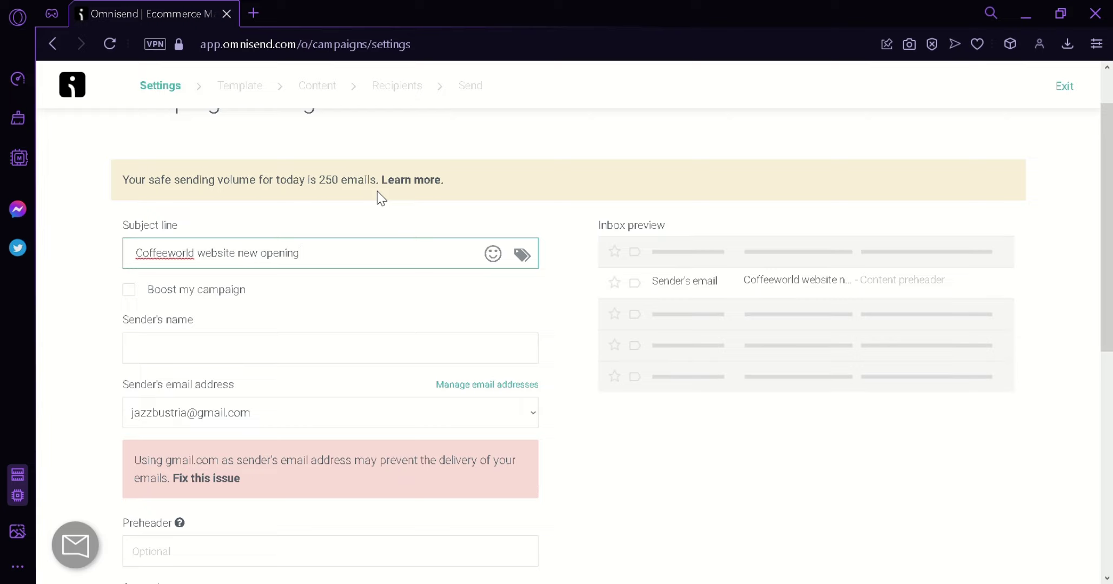
Step: Enter the sender's name and enable the Boost my campaign option
left_click(277, 359)
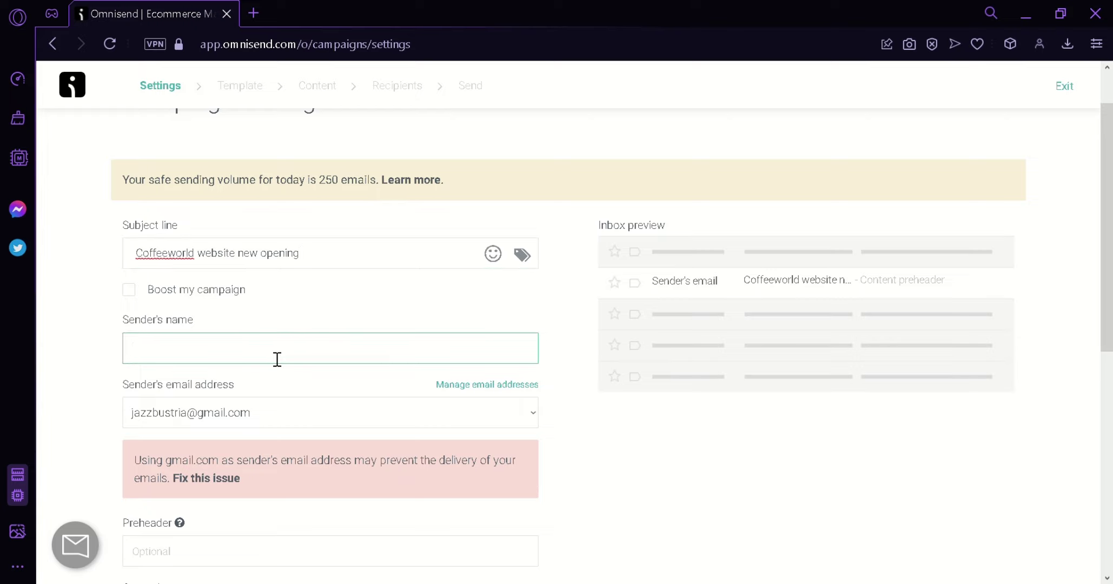
type("Jazper")
left_click(130, 290)
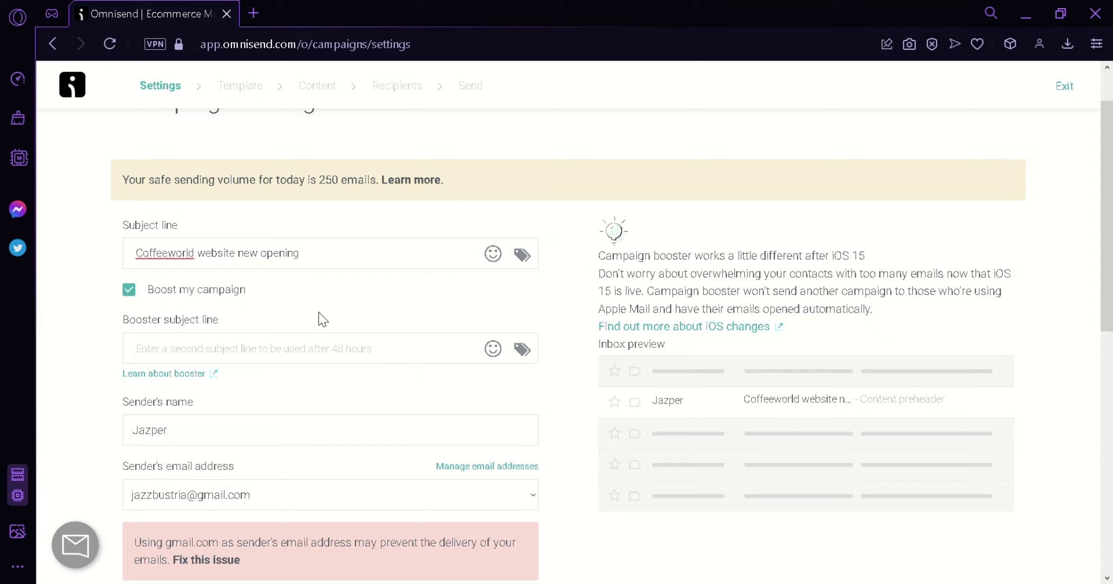
Step: Review the remaining campaign settings, from the sender's email address to Facebook auto-posting, and continue to template selection
scroll(135, 295, "down", 5)
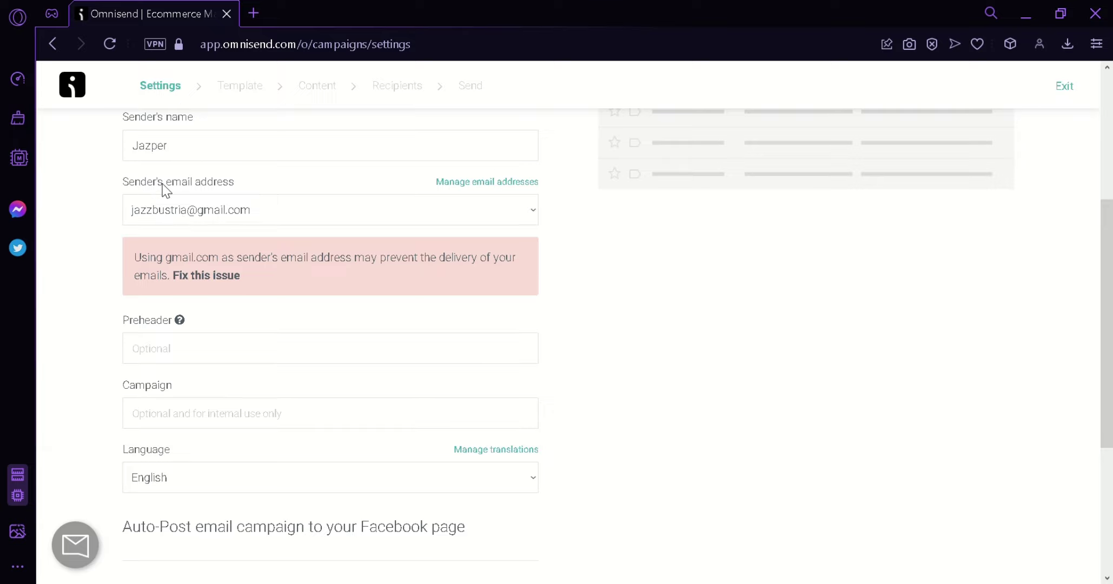
left_click(273, 211)
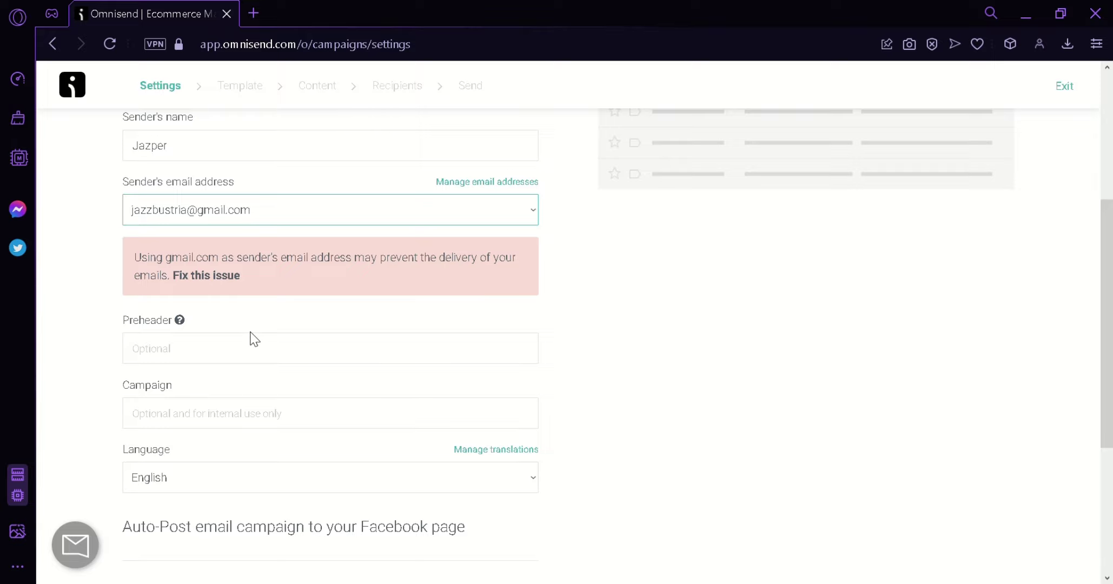
left_click(284, 421)
scroll(263, 342, "down", 3)
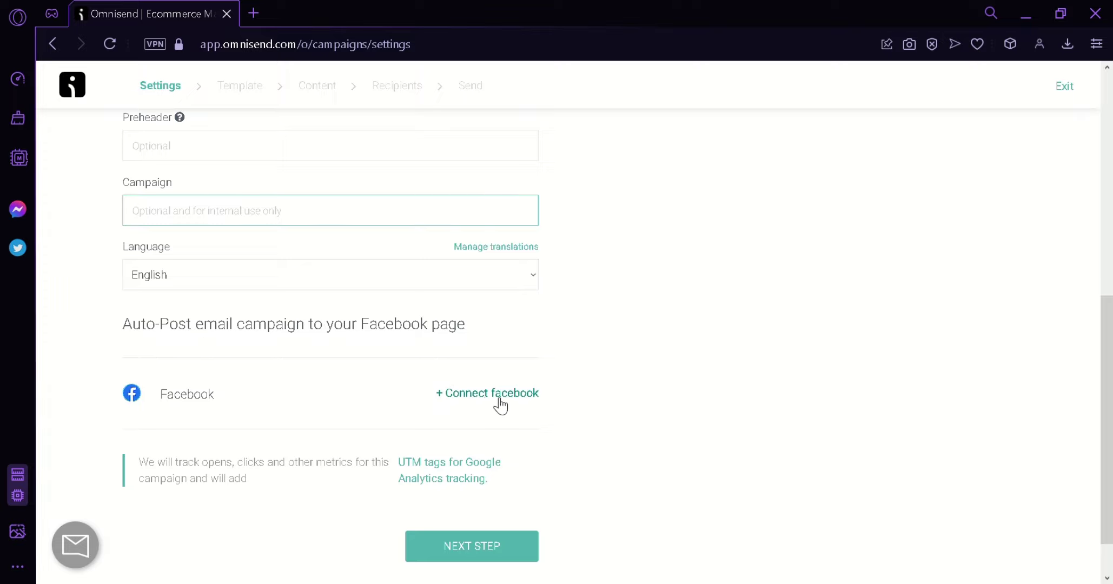
scroll(543, 387, "up", 8)
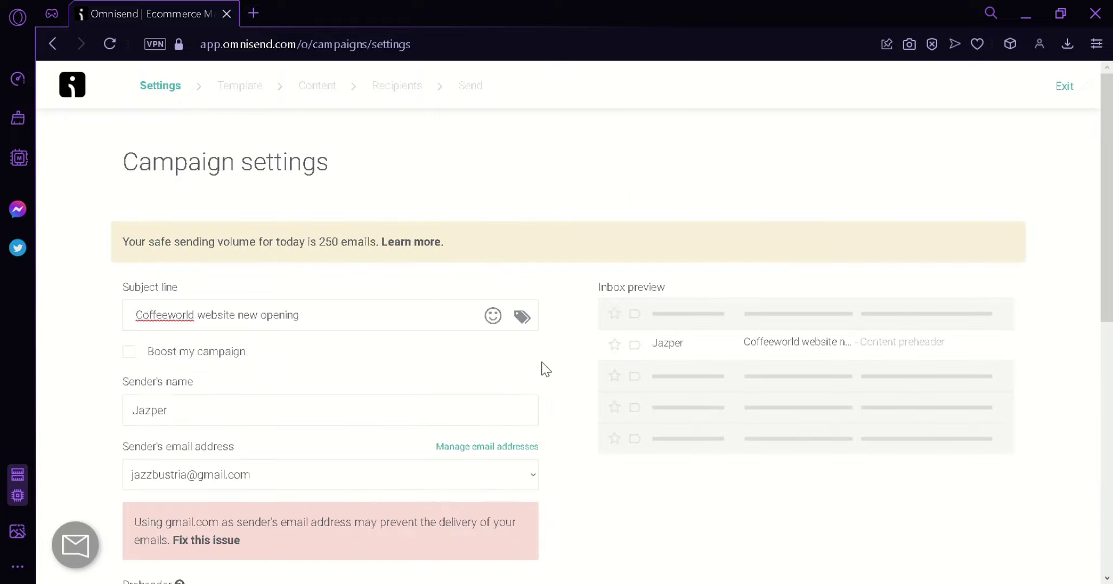
scroll(539, 360, "down", 3)
scroll(539, 360, "up", 3)
scroll(563, 371, "down", 10)
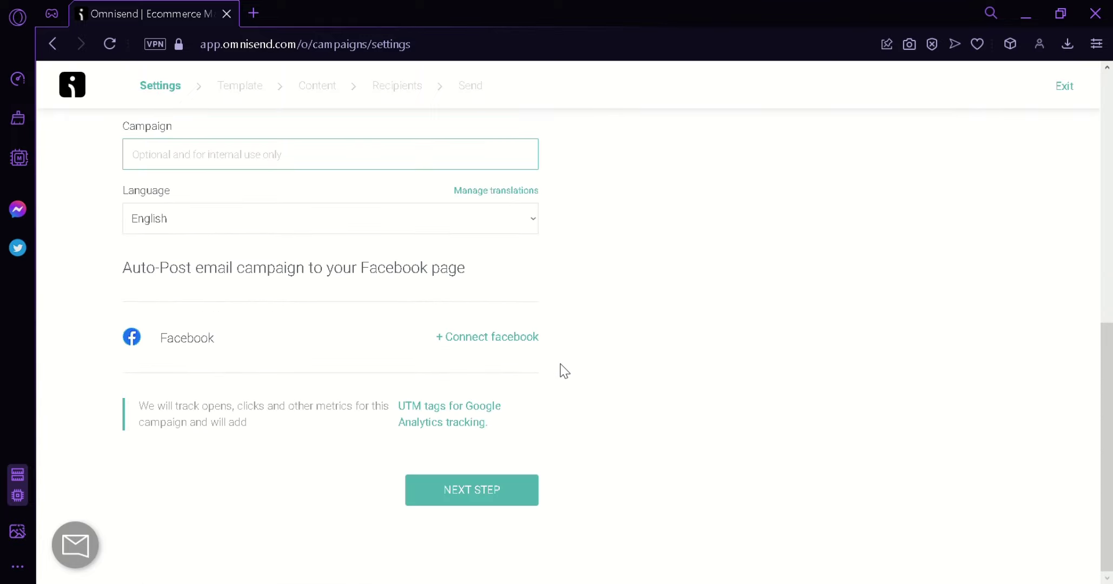
left_click(458, 491)
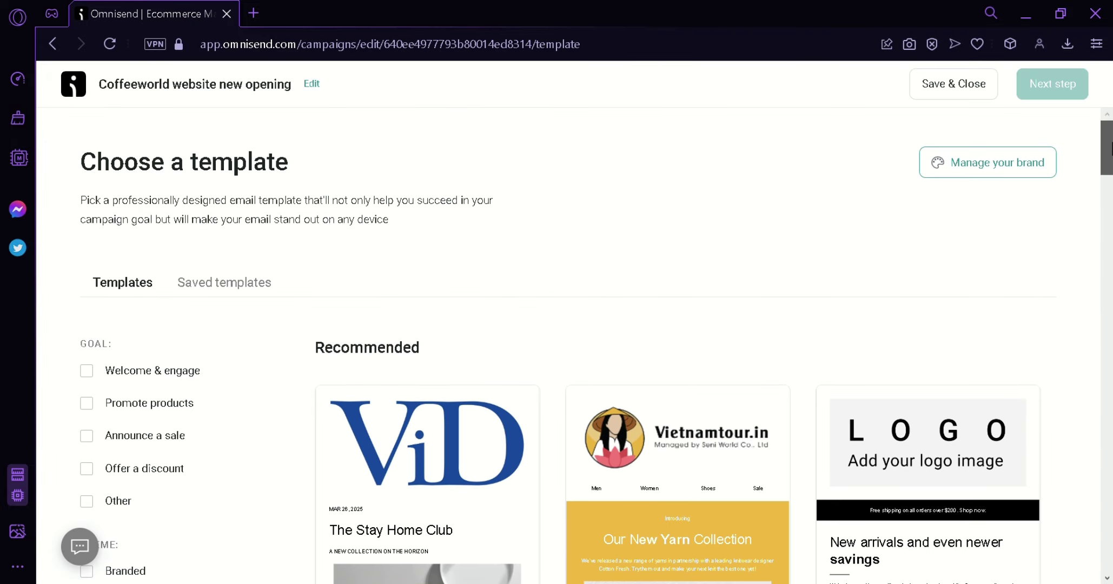
Step: Browse the recommended email templates and use the "Showcase new arrivals" template
left_click_drag(1109, 147, 1111, 174)
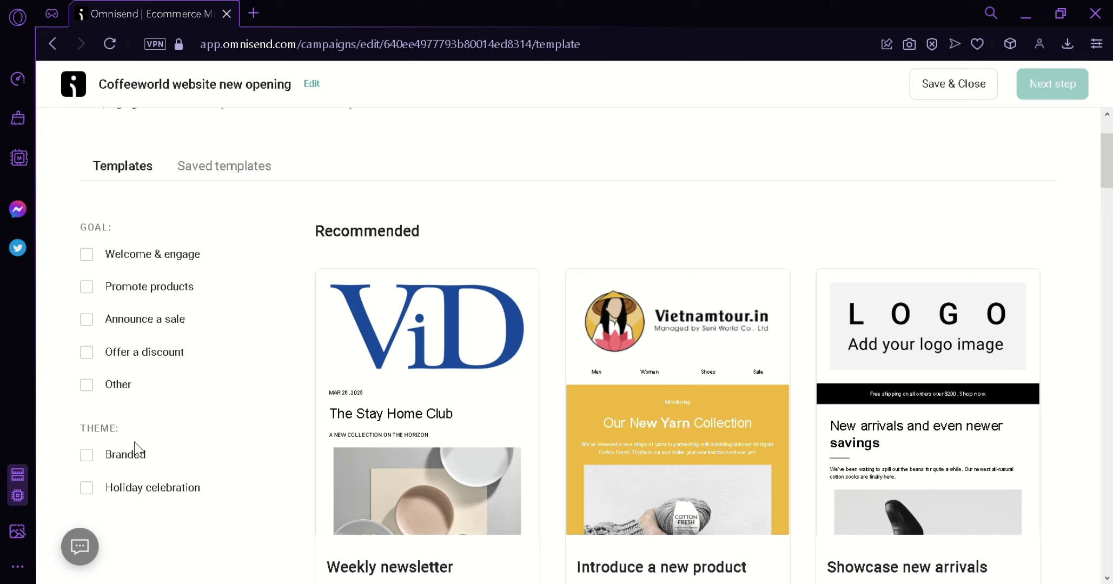
scroll(1109, 184, "down", 3)
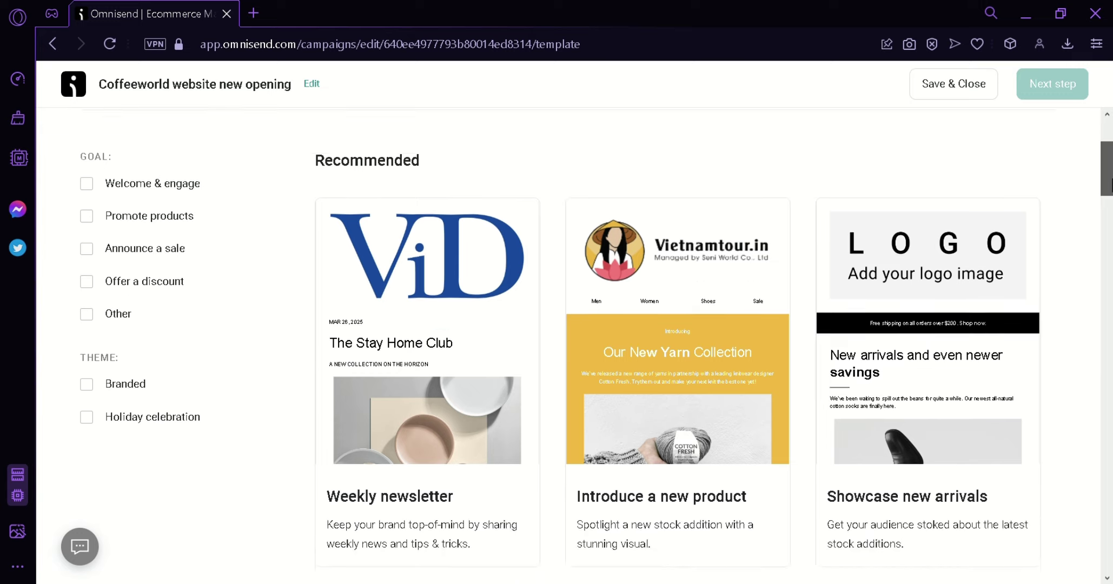
mouse_move(999, 172)
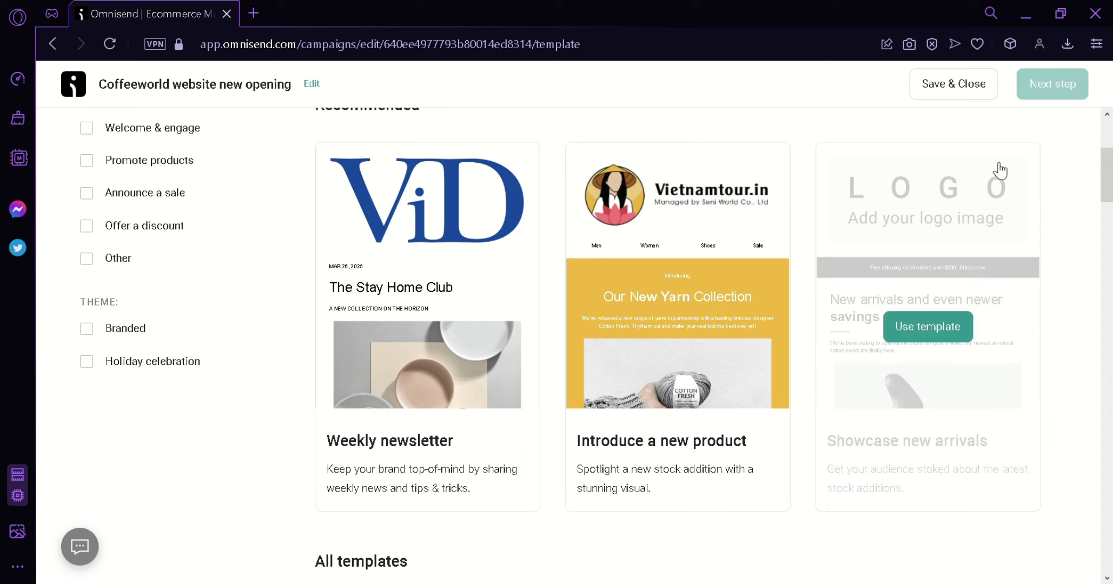
left_click(929, 326)
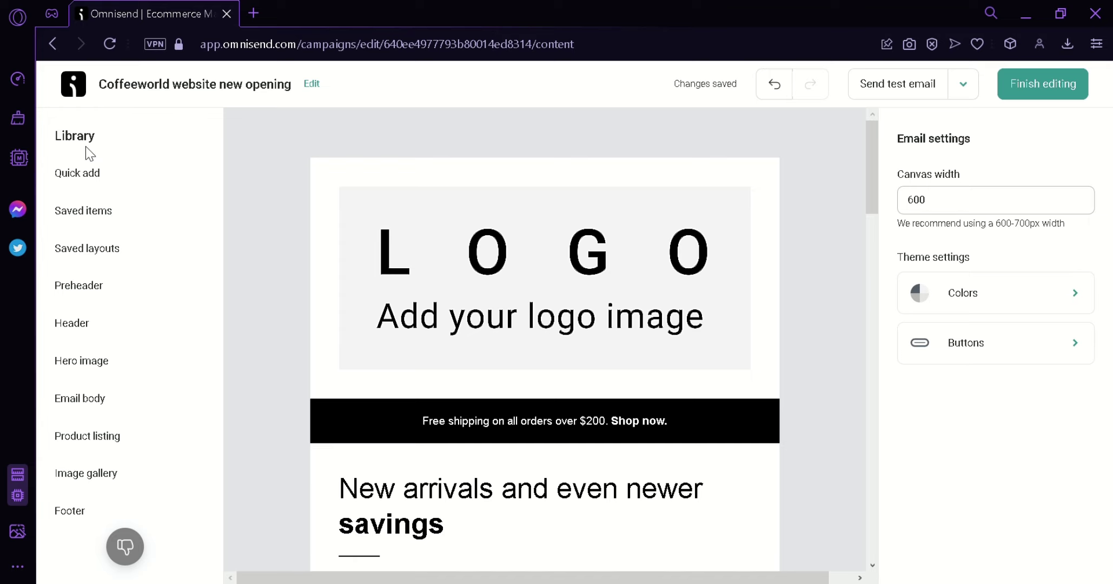
Step: Look through the library's content categories from Quick add to Footer, including preheaders, hero images and product listings
left_click(100, 170)
left_click(118, 226)
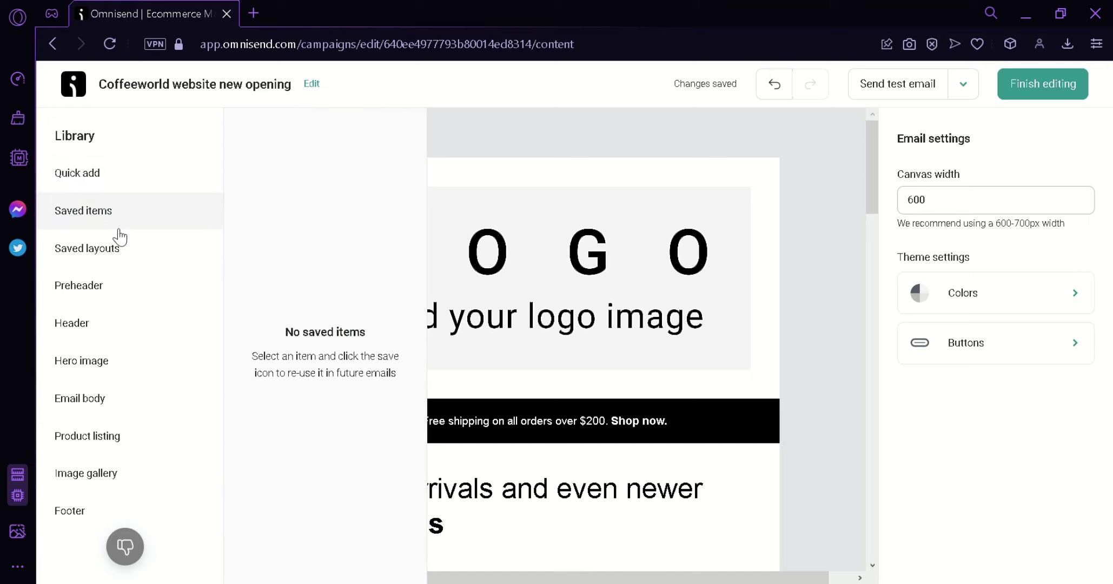
left_click(121, 251)
left_click(111, 289)
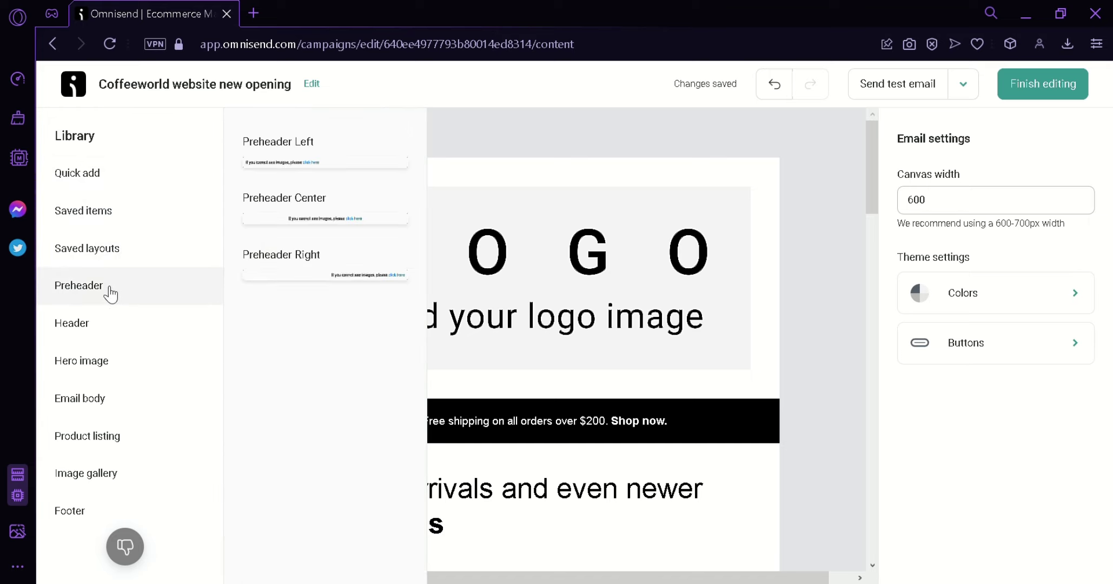
left_click(105, 330)
left_click(100, 377)
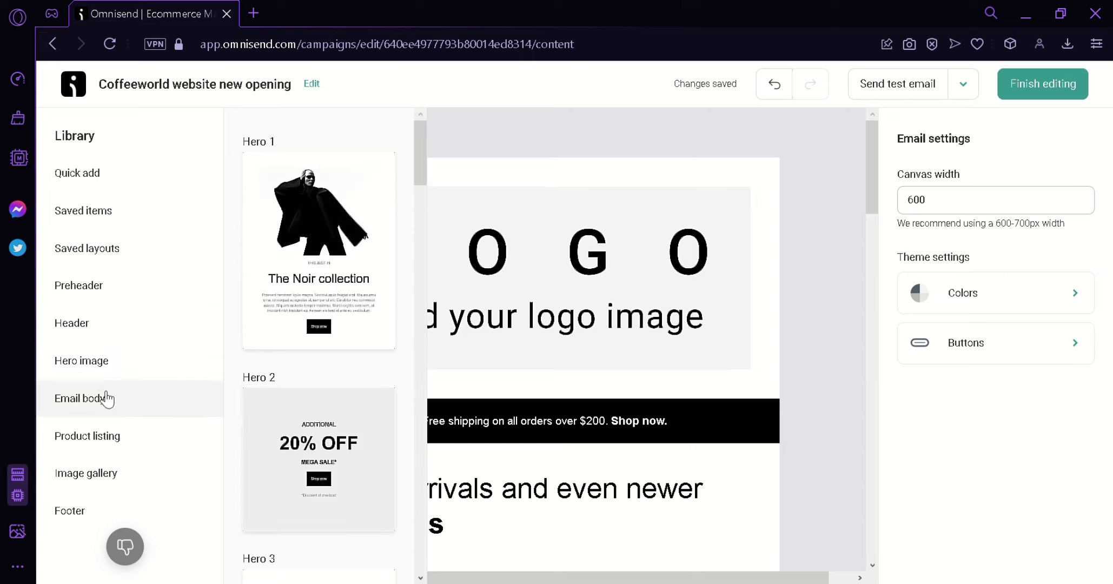
left_click(106, 411)
left_click(119, 441)
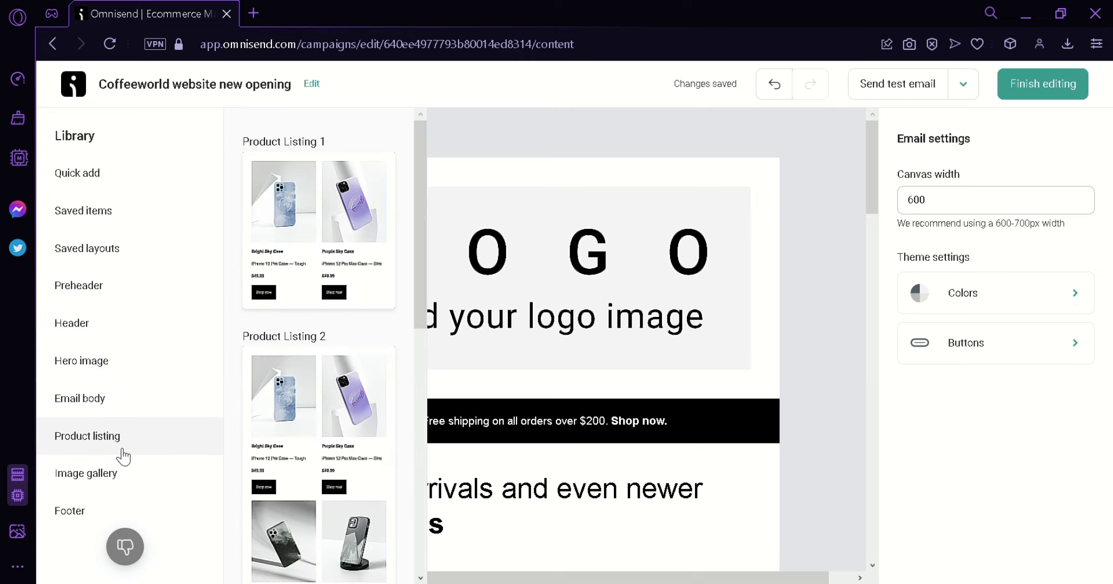
left_click(121, 475)
left_click(65, 510)
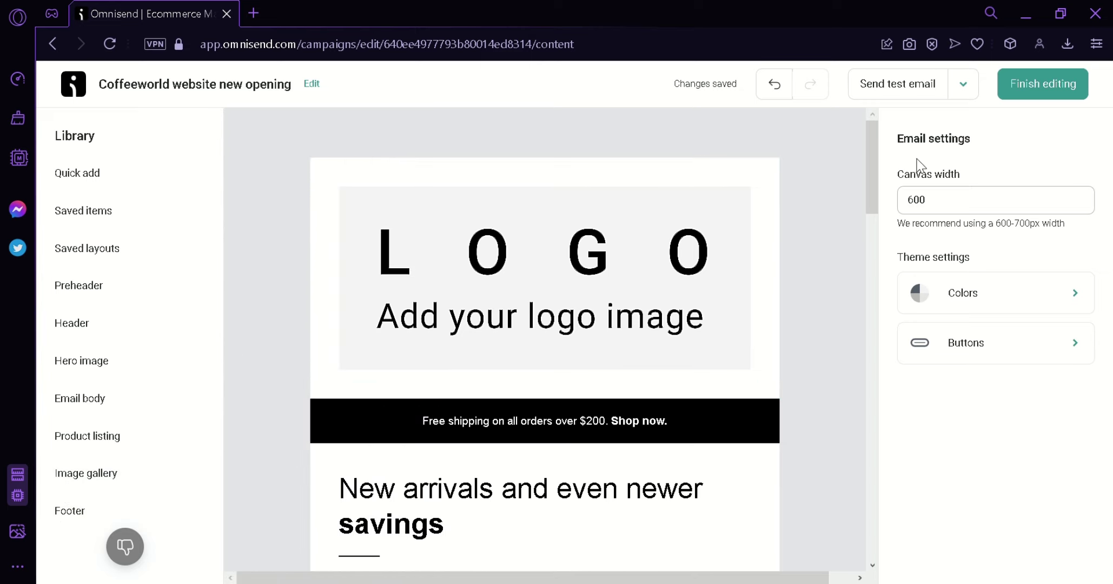
Step: Examine the email template down to its footer and check the Colors and Buttons theme settings
left_click_drag(878, 155, 868, 451)
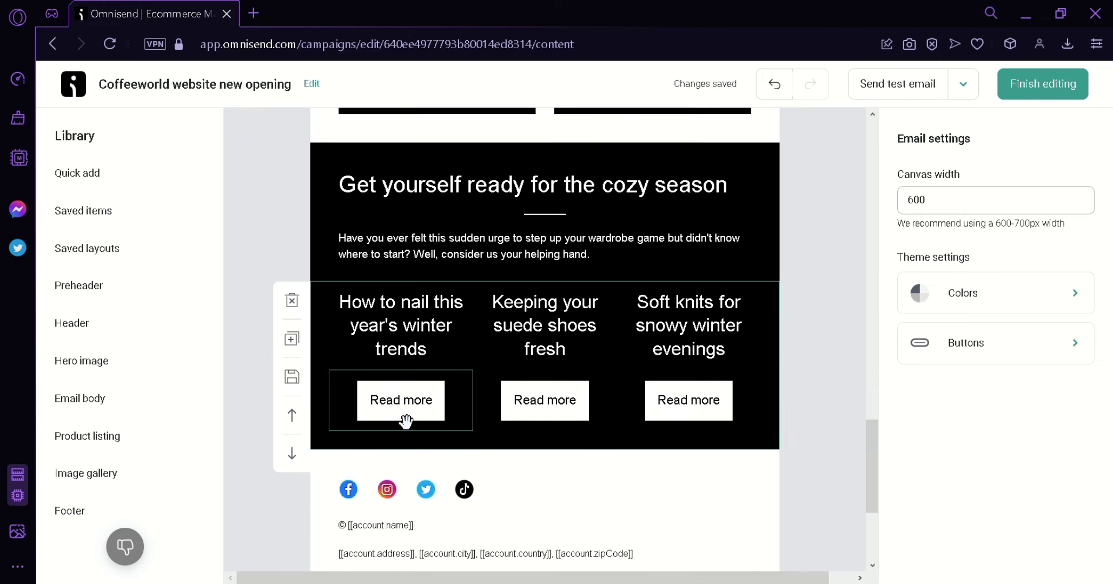
left_click_drag(871, 470, 872, 515)
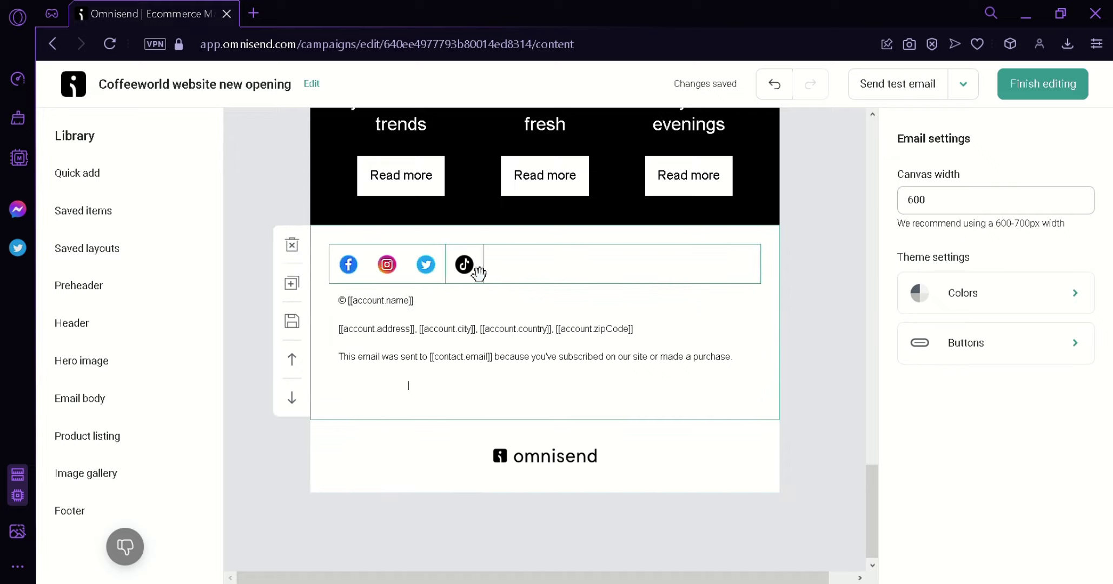
scroll(477, 271, "up", 20)
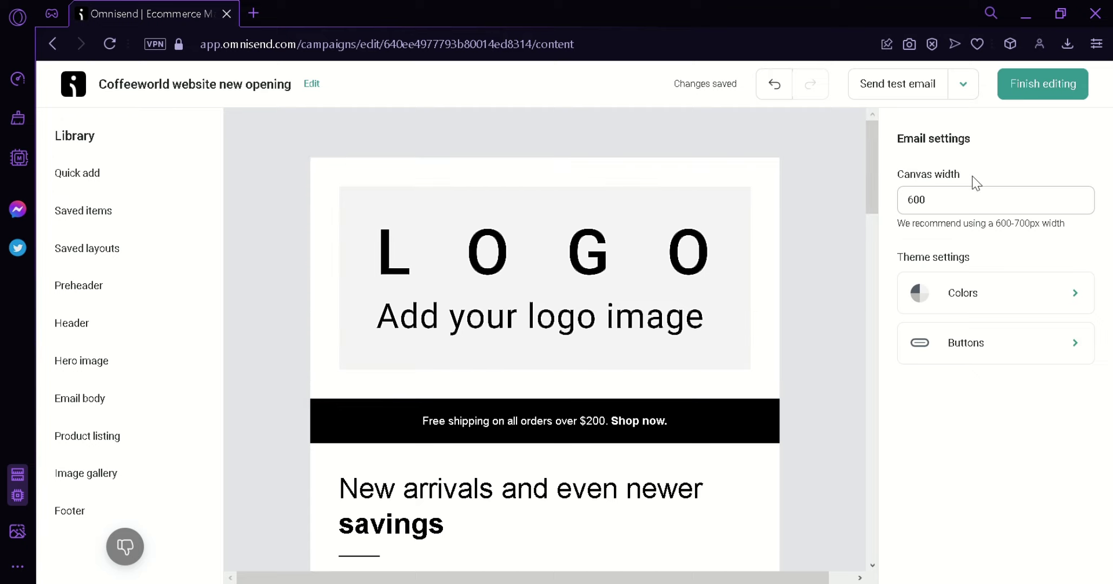
left_click(1028, 300)
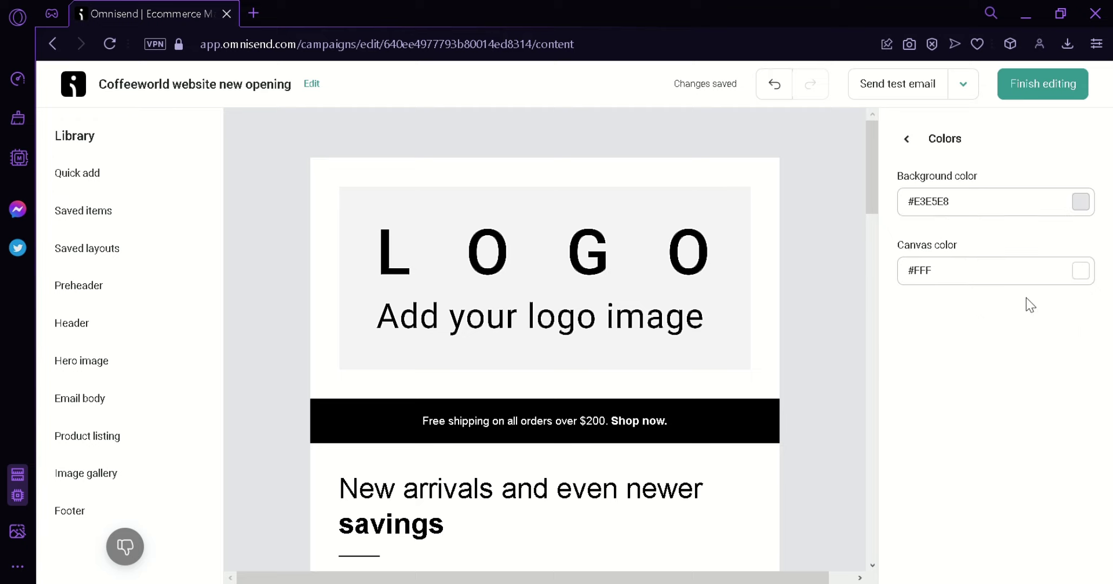
left_click(906, 138)
left_click(1030, 331)
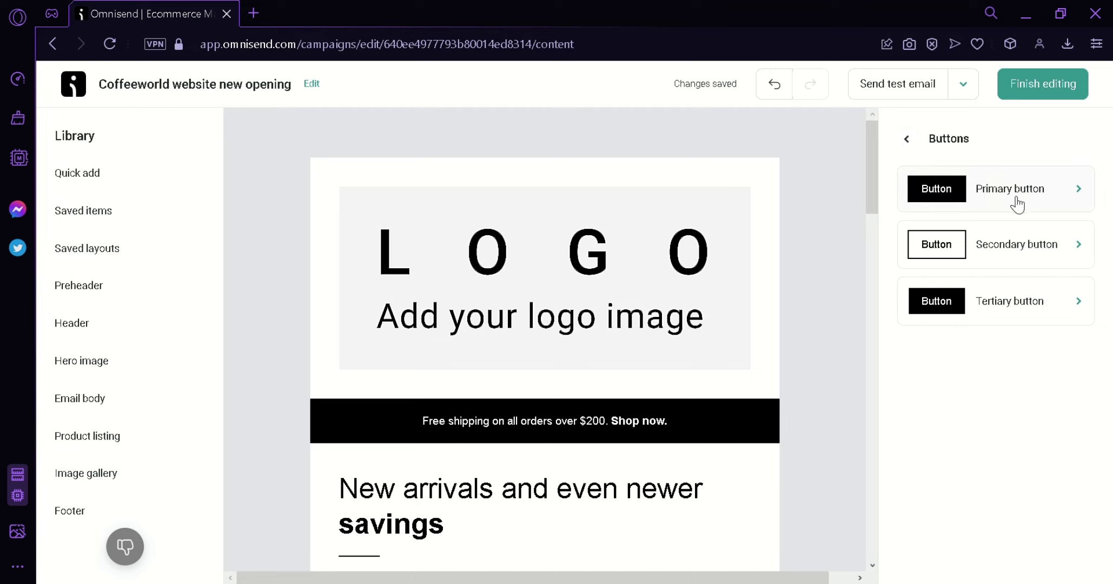
left_click(905, 140)
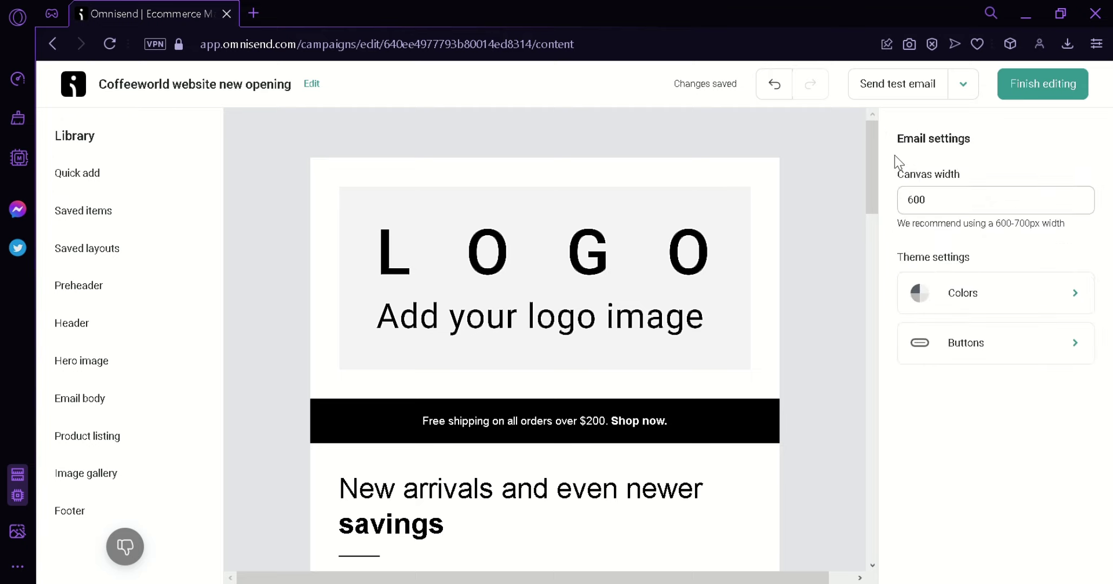
Step: Move the logo layout down one place, below the free shipping banner
left_click_drag(870, 159, 874, 174)
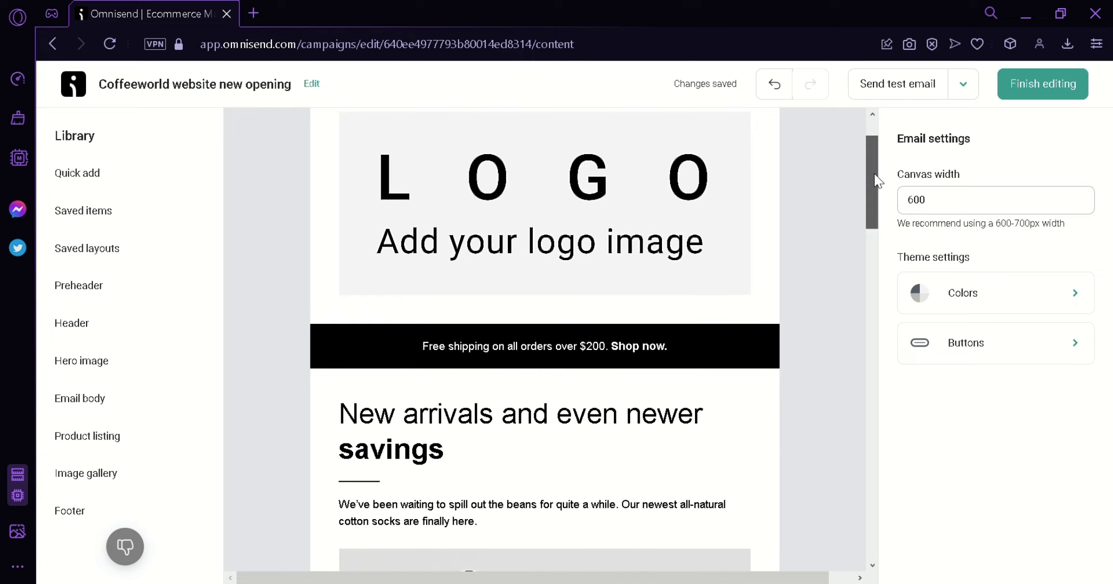
scroll(546, 210, "up", 2)
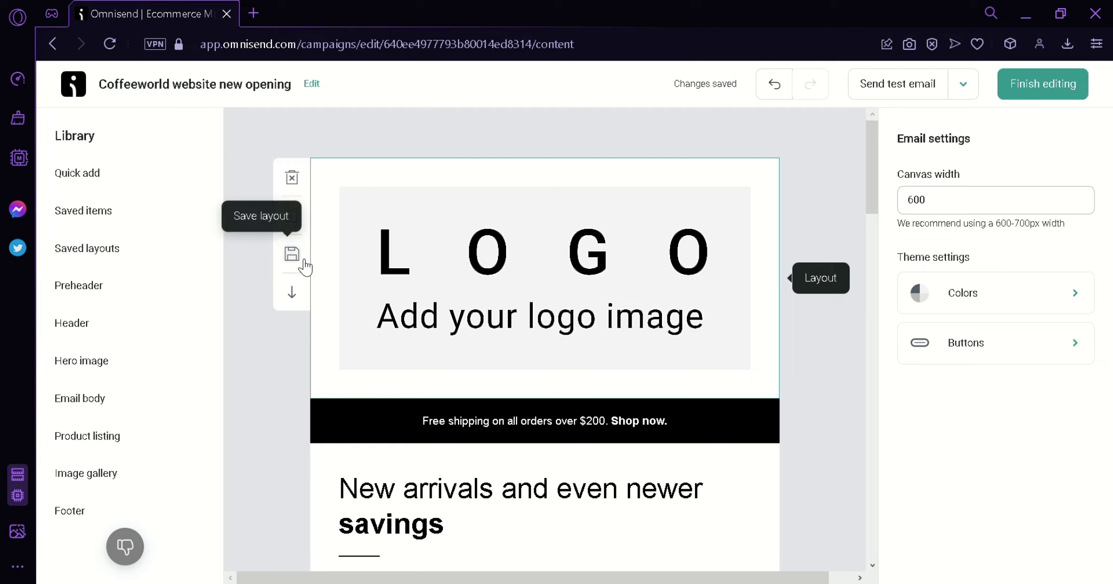
left_click(302, 297)
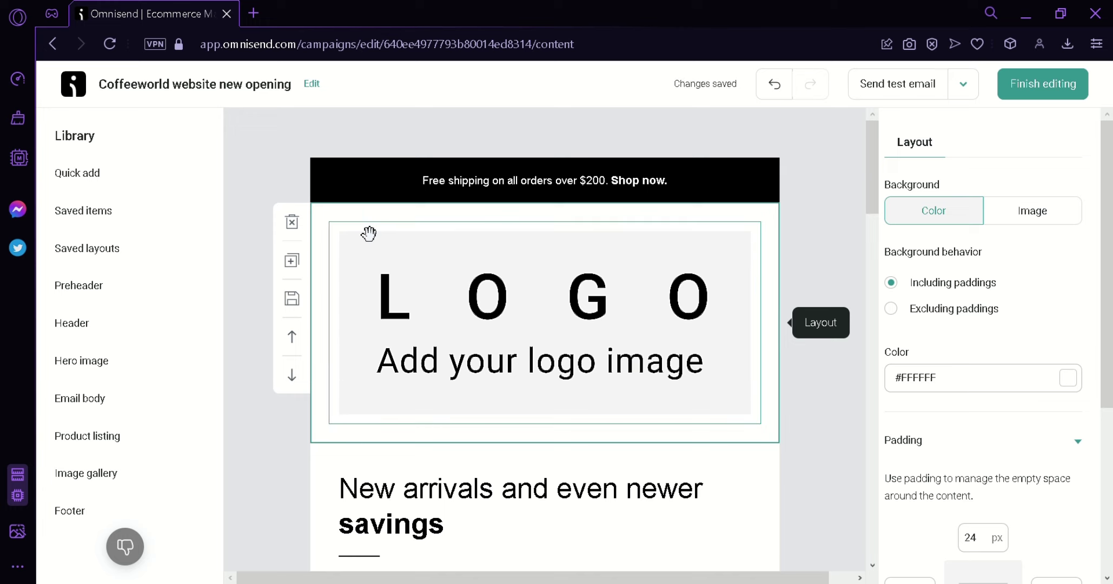
Step: Try left alignment on the logo image and restore it to Center
left_click(454, 297)
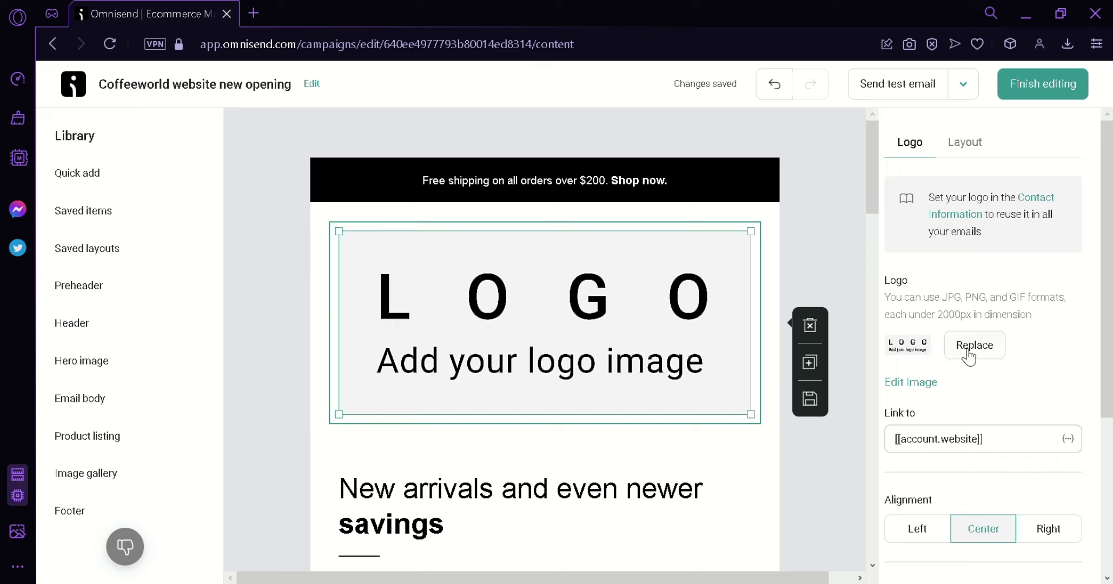
scroll(1033, 277, "down", 3)
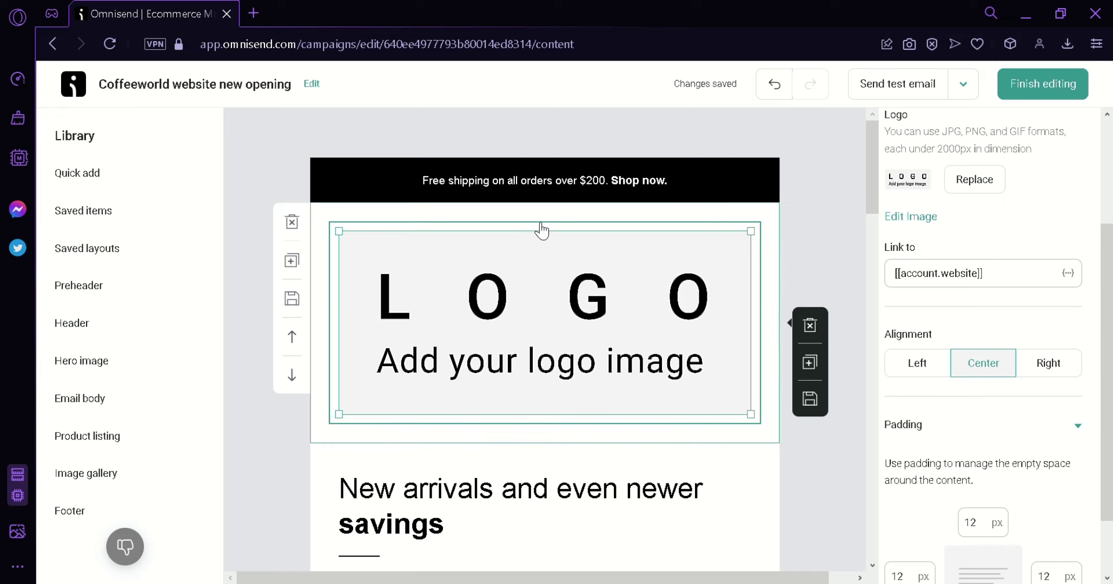
left_click(911, 369)
left_click(993, 374)
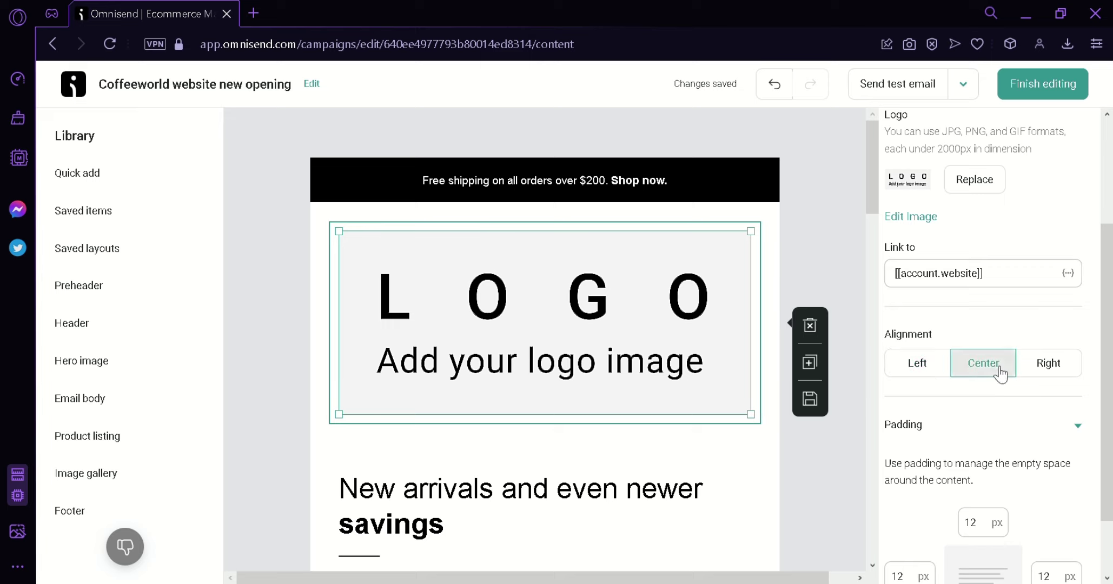
Step: Examine the logo section's layout options, including background, padding and visibility on devices
left_click_drag(1107, 357, 1110, 248)
left_click(962, 146)
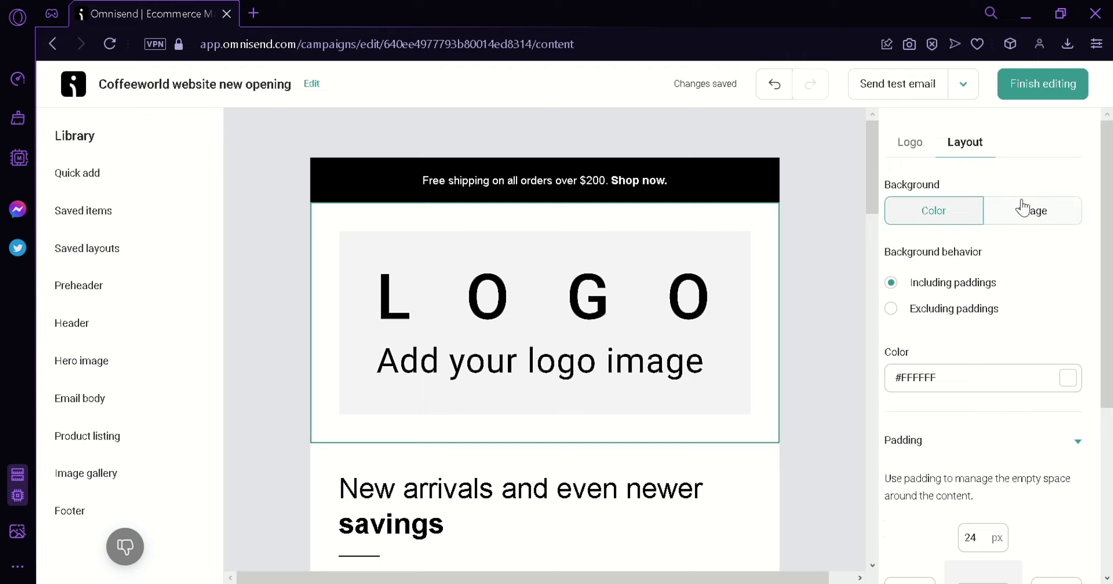
left_click_drag(1107, 318, 1103, 476)
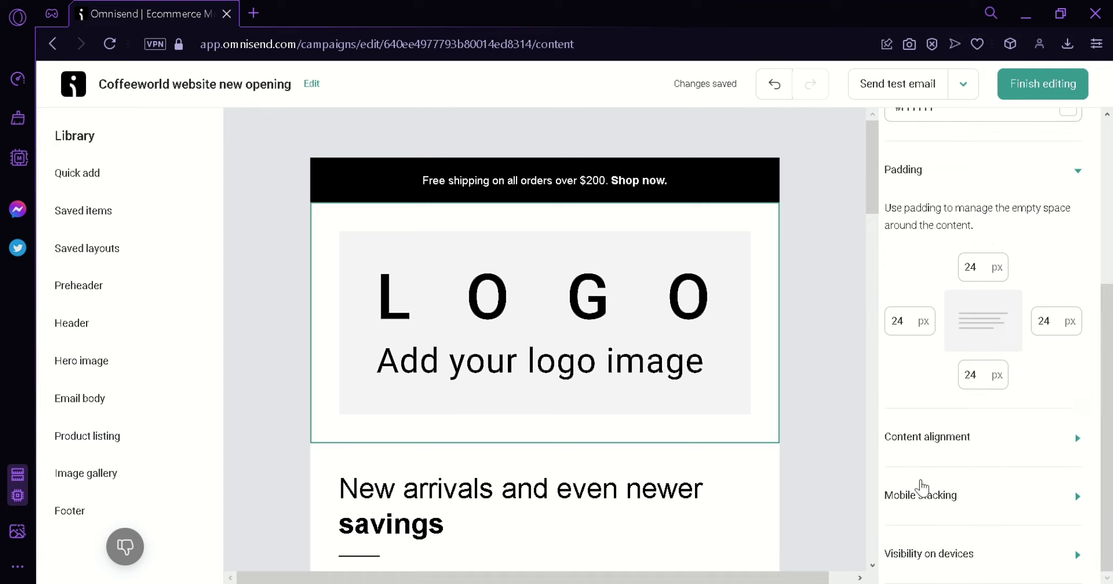
left_click(1056, 553)
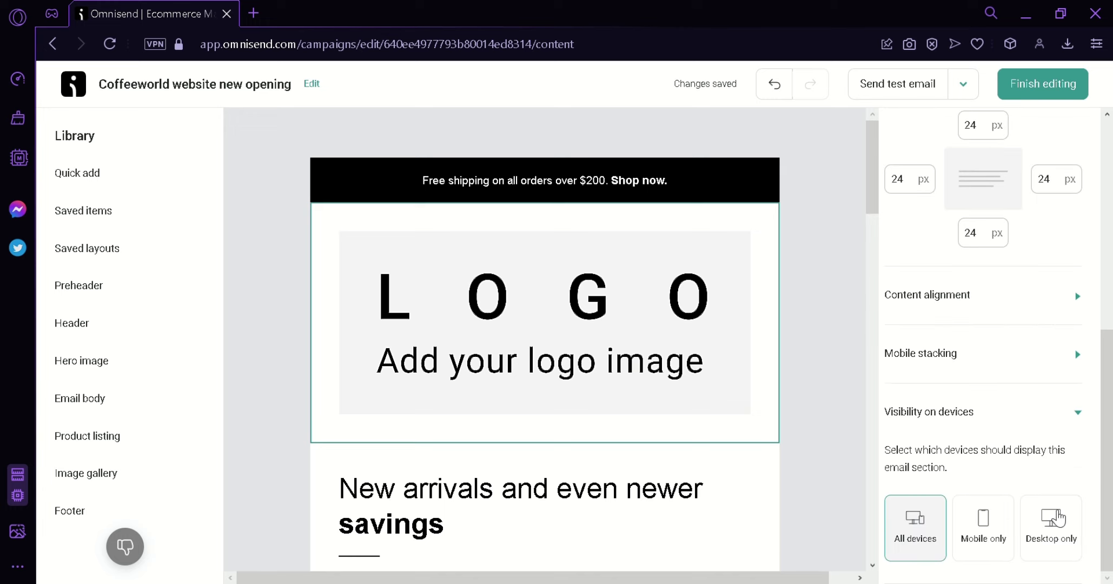
Step: Replace the "New arrivals and even newer savings" heading with "NEW ARRIVALS GET NOW"
left_click(870, 231)
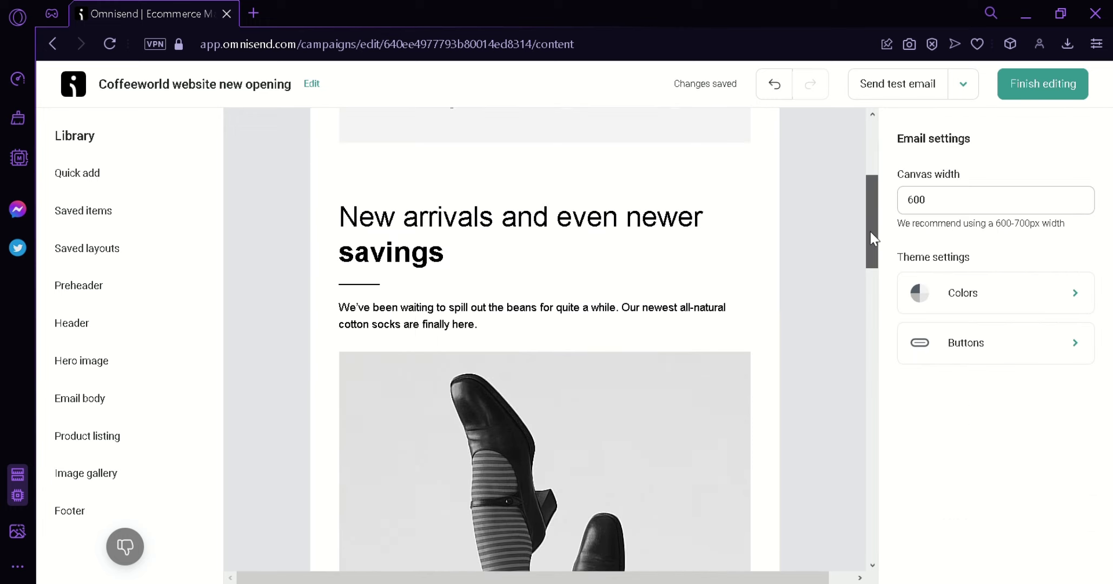
left_click(499, 241)
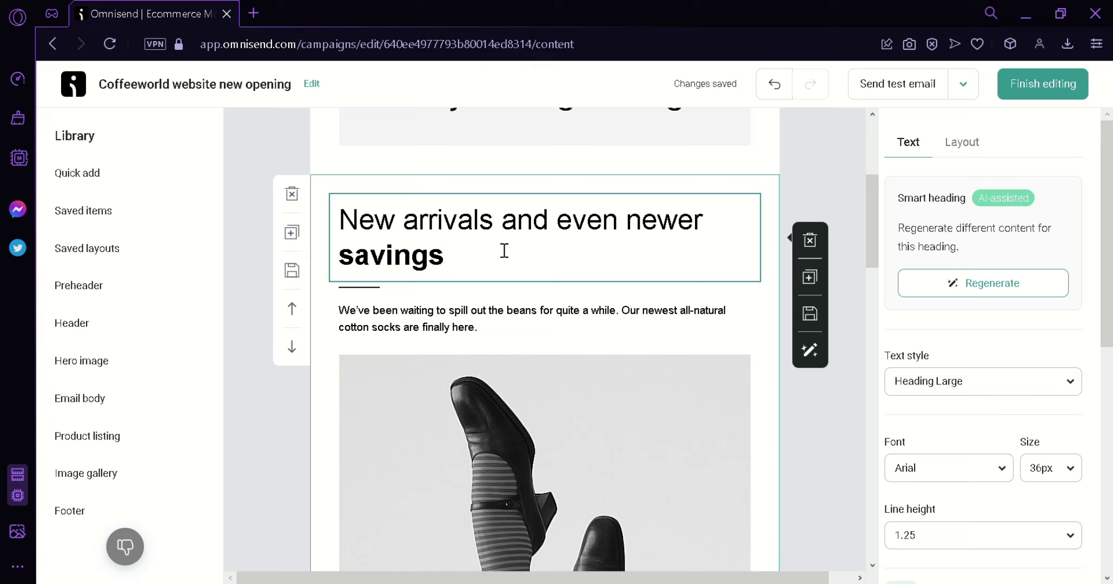
key("ctrl+a")
type("NEW A")
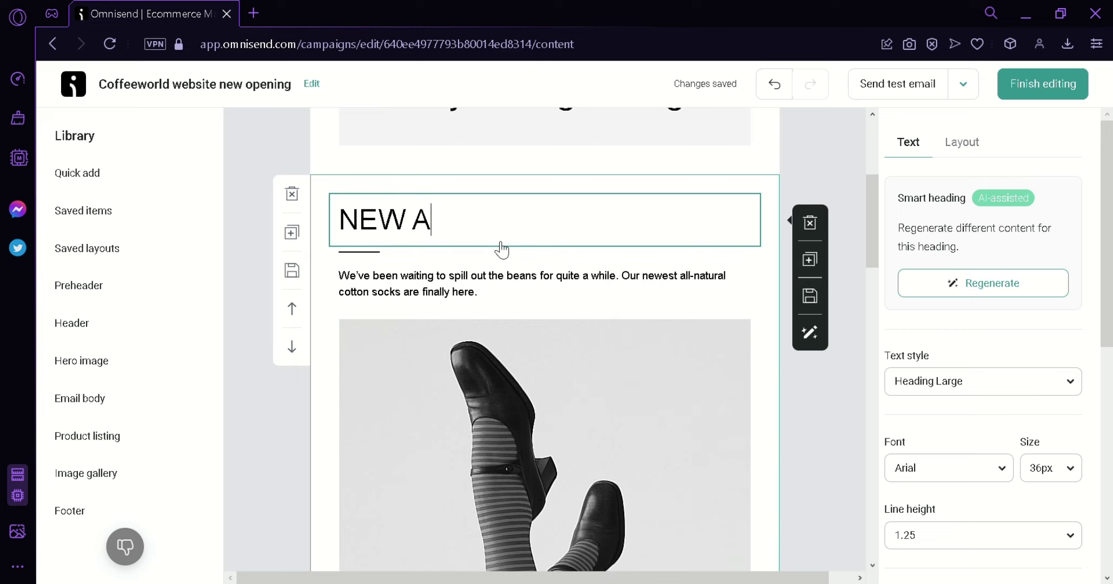
type("RRIVAKS")
key("BackSpace")
key("BackSpace")
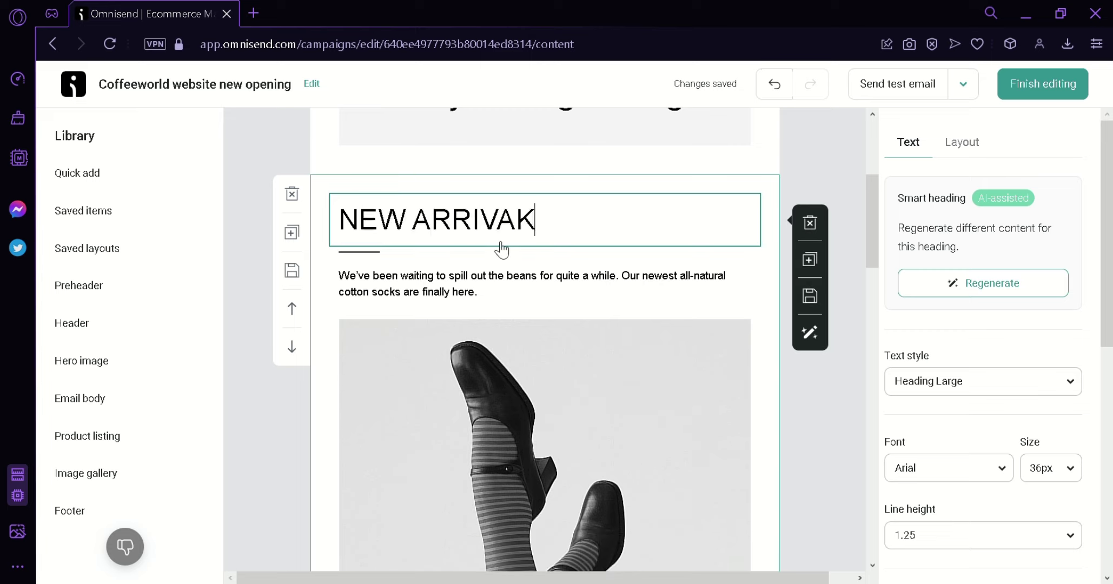
type("LS GET NOW")
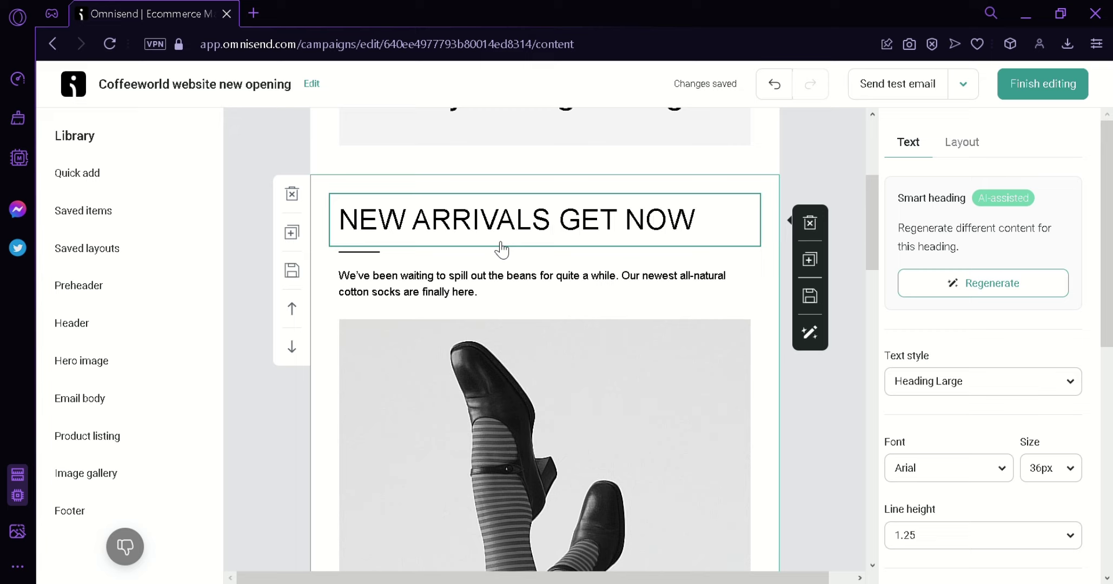
Step: Examine the heading's text settings, including text style, font, line height, formatting, link color and padding
scroll(1028, 303, "down", 2)
left_click(1033, 294)
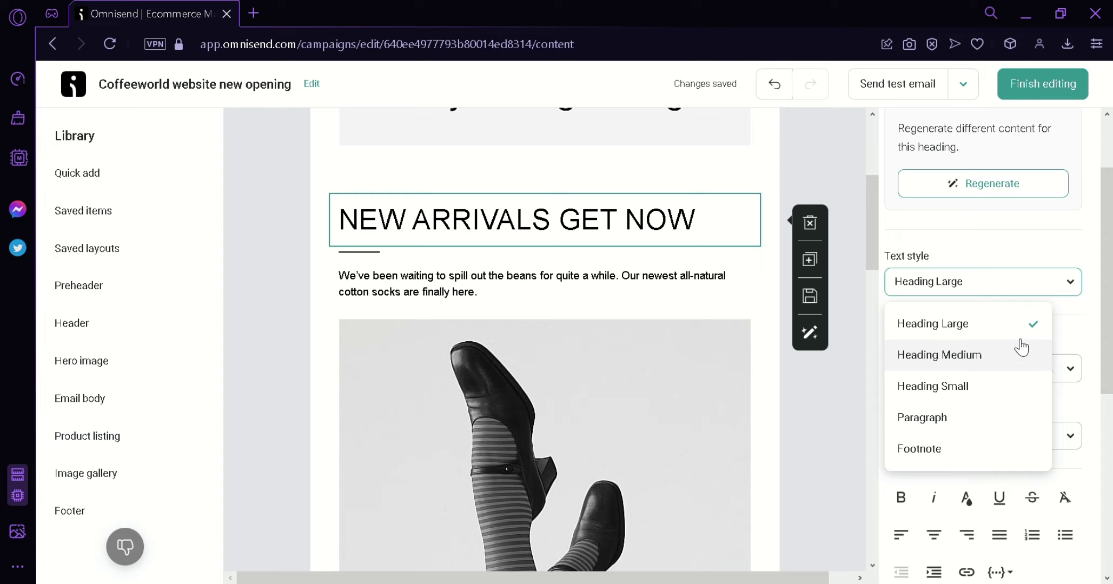
left_click(1036, 282)
scroll(1016, 292, "down", 2)
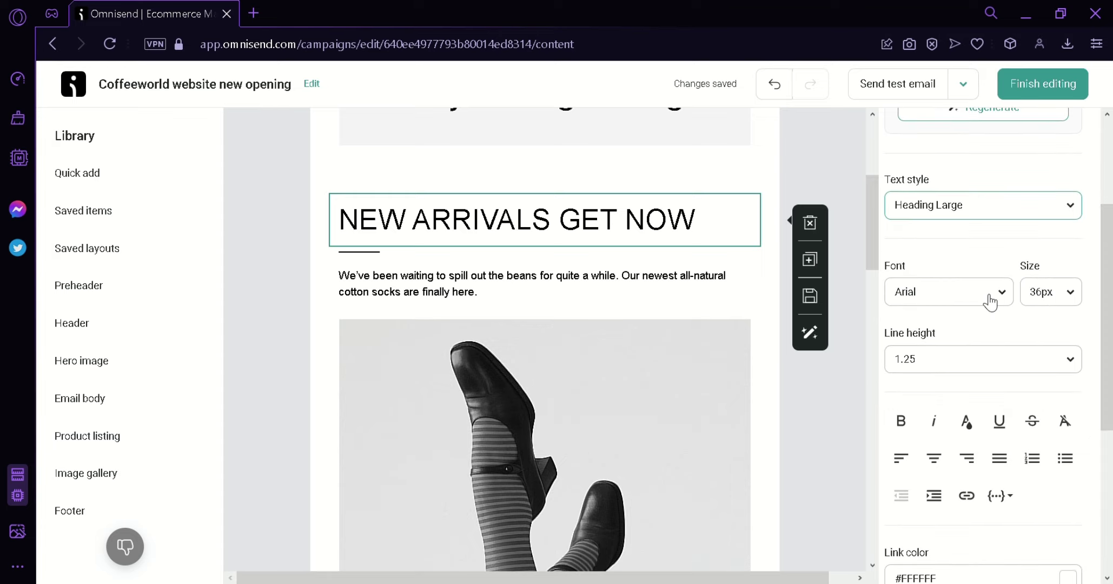
scroll(1063, 268, "down", 4)
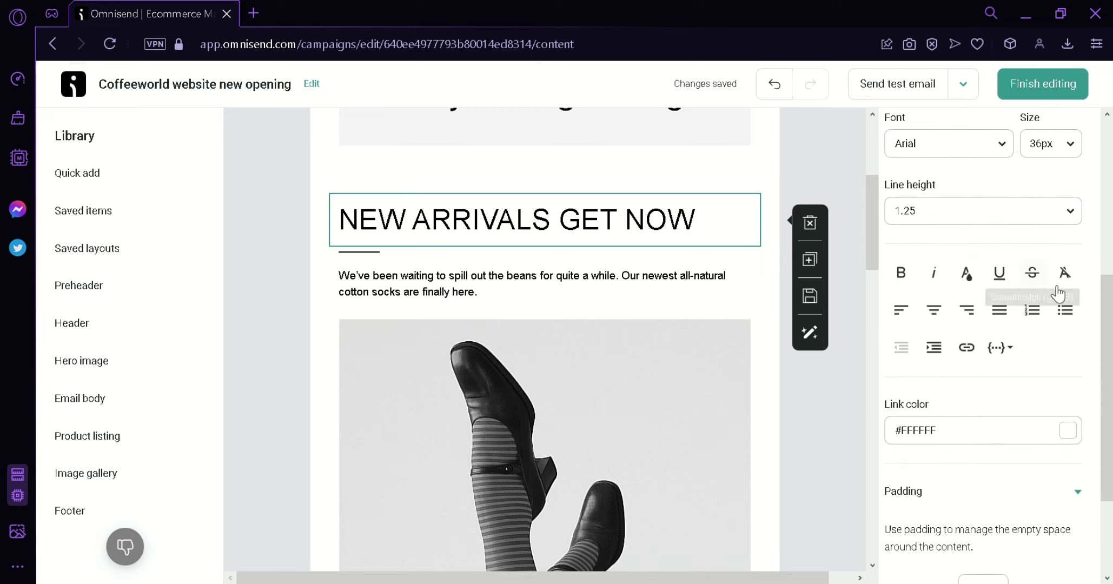
scroll(928, 335, "down", 3)
left_click(864, 211)
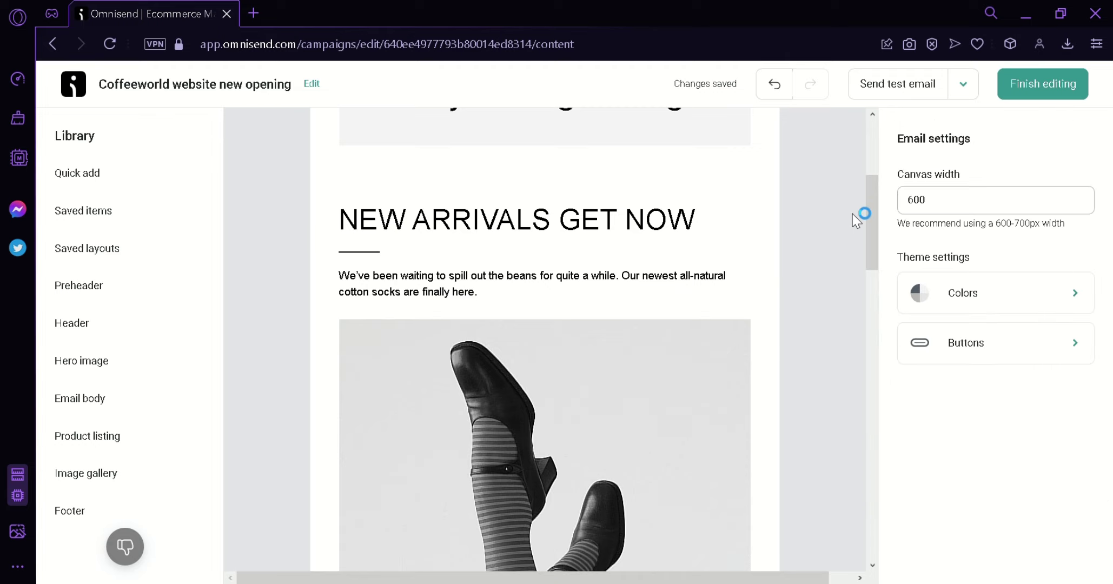
left_click_drag(864, 211, 857, 127)
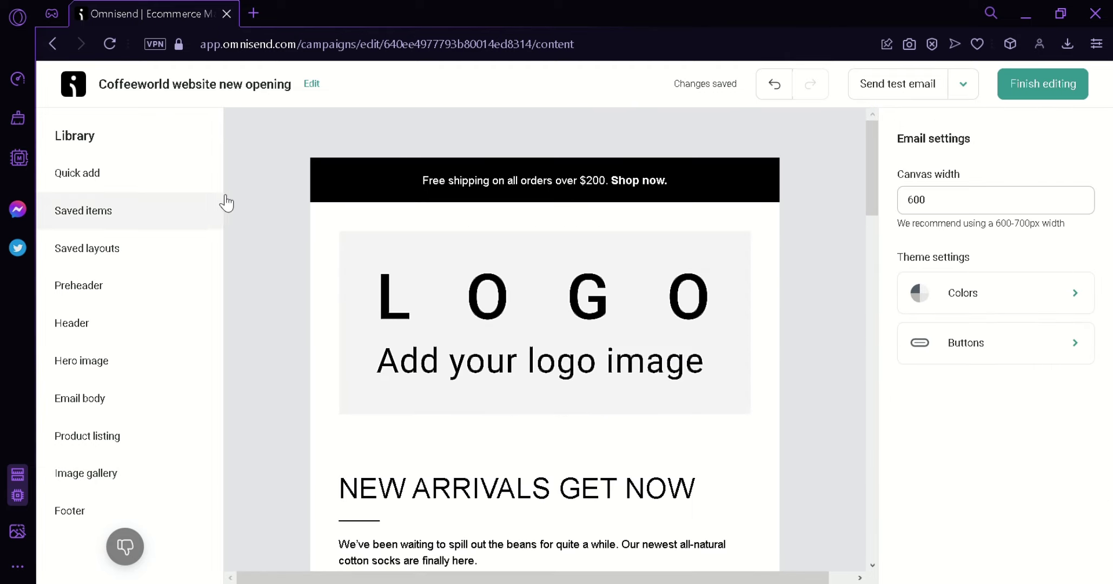
Step: Add a Menu item from the quick-add library between the logo image and the "NEW ARRIVALS GET NOW" heading
left_click(94, 208)
left_click(130, 170)
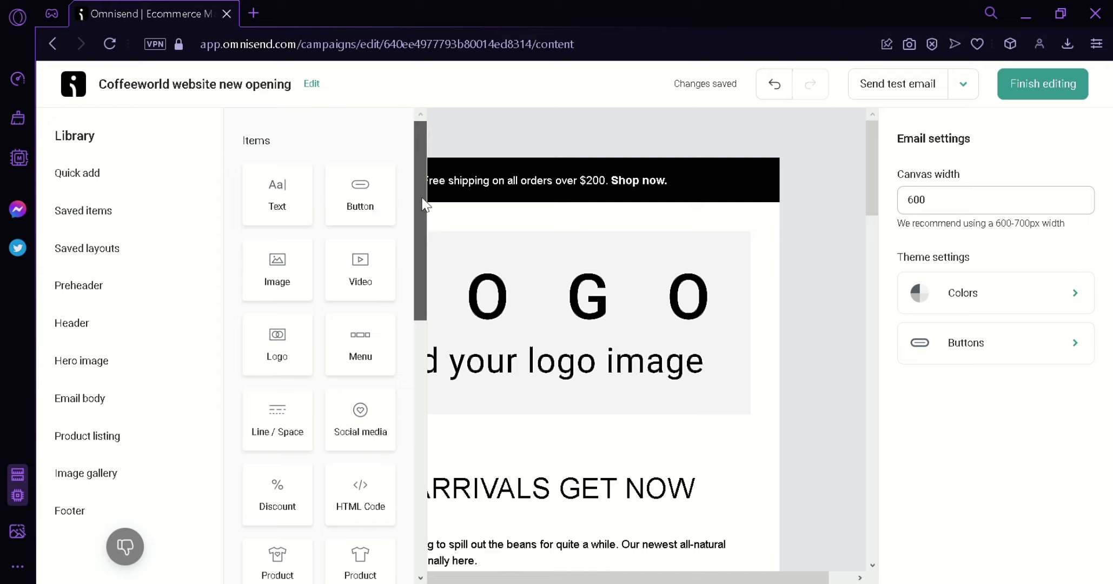
left_click_drag(420, 195, 448, 176)
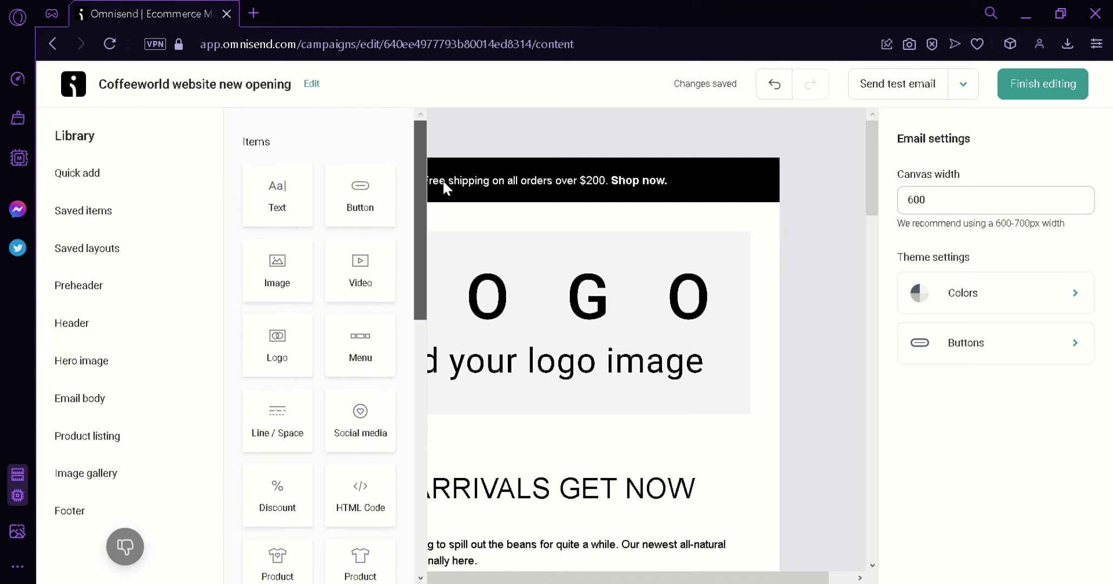
mouse_move(141, 182)
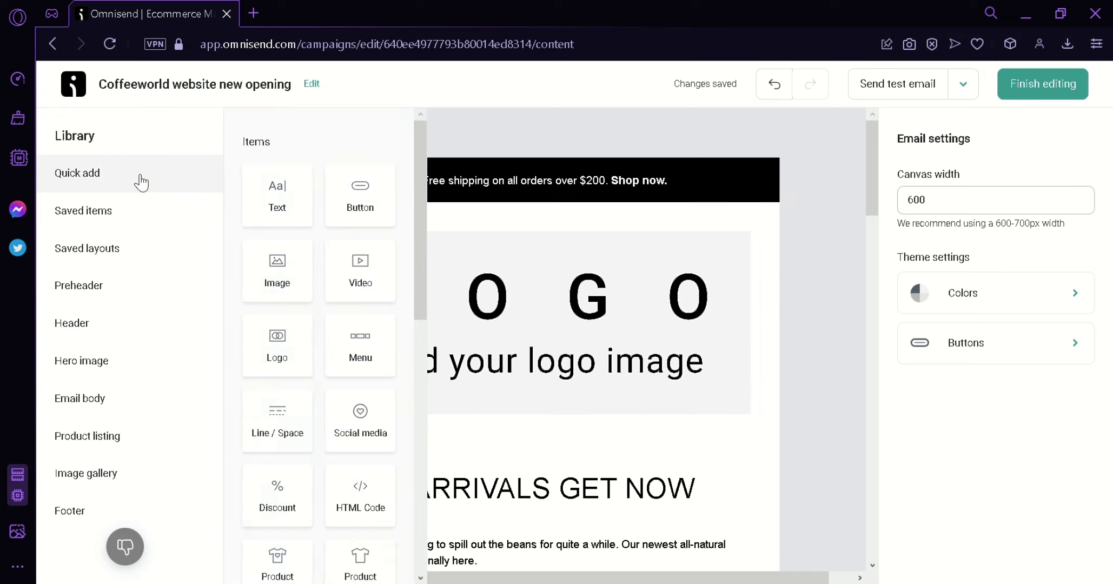
left_click_drag(367, 359, 495, 269)
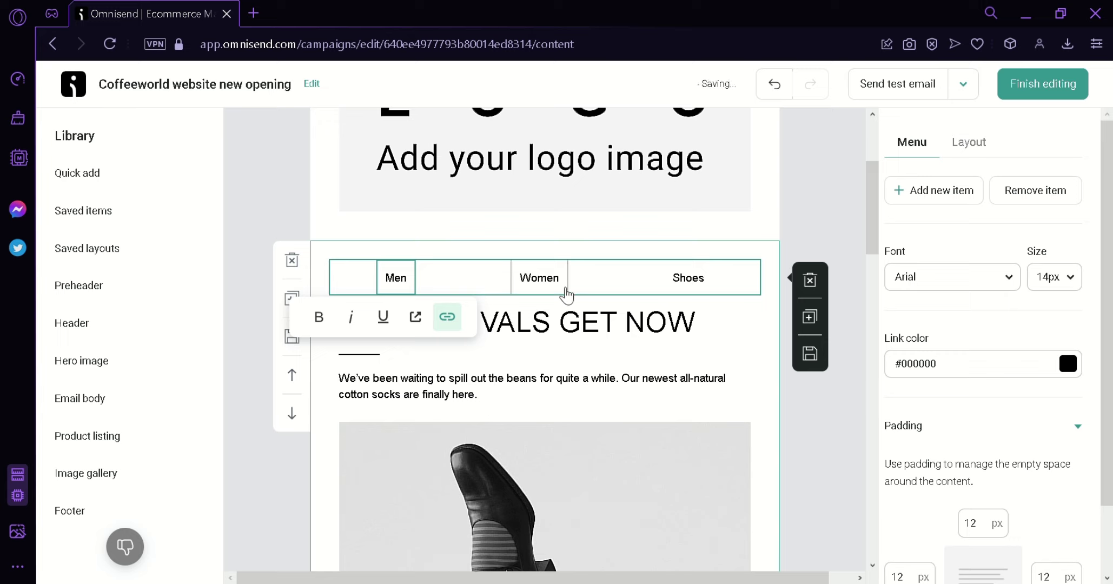
Step: Change the "Men" link text in the email's menu to "MEN"
left_click(703, 288)
left_click(710, 285)
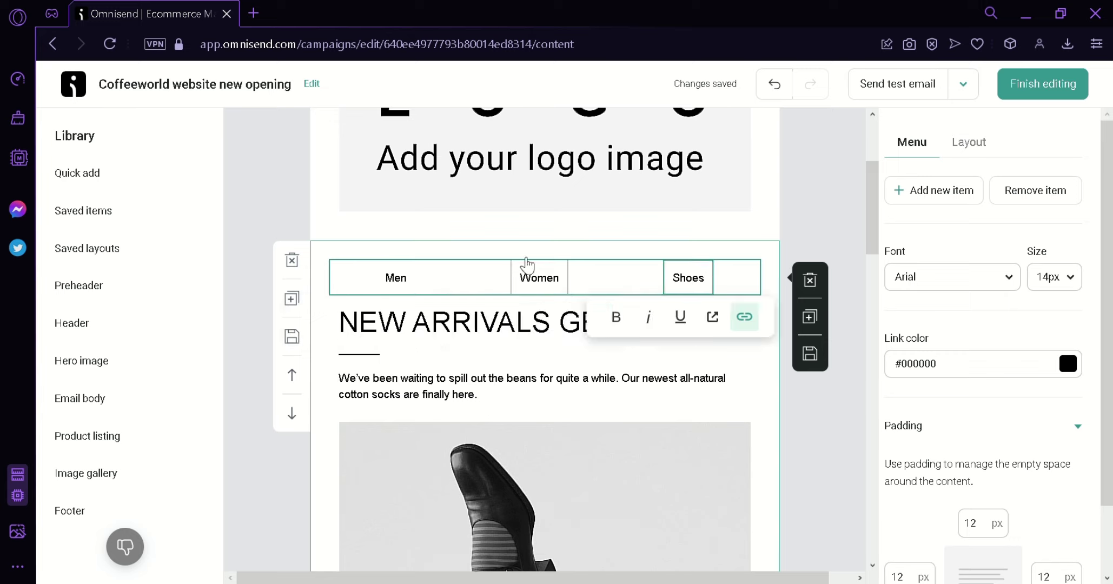
double_click(400, 279)
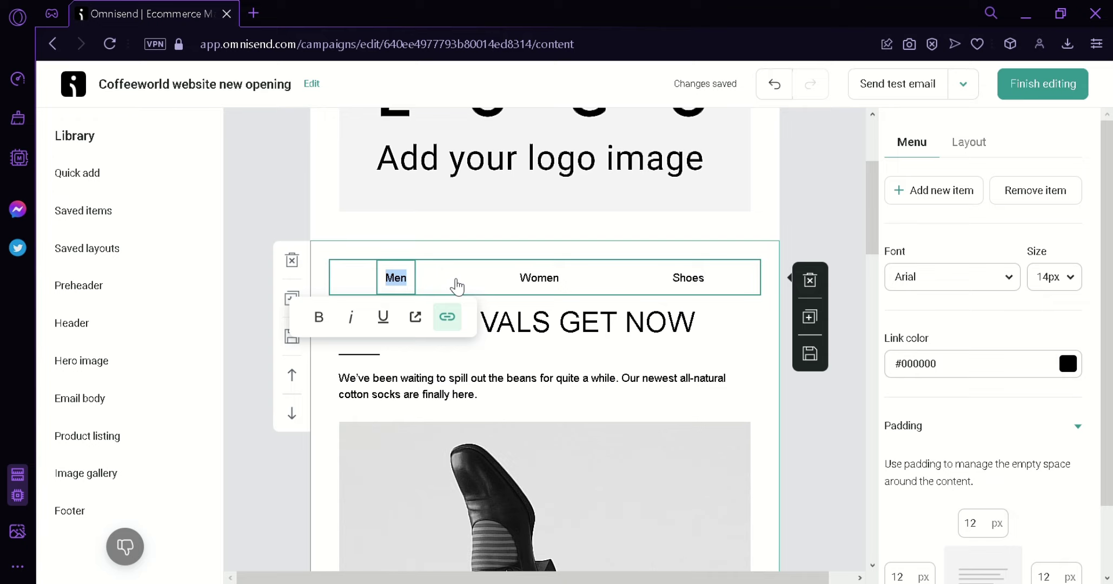
type("MEN")
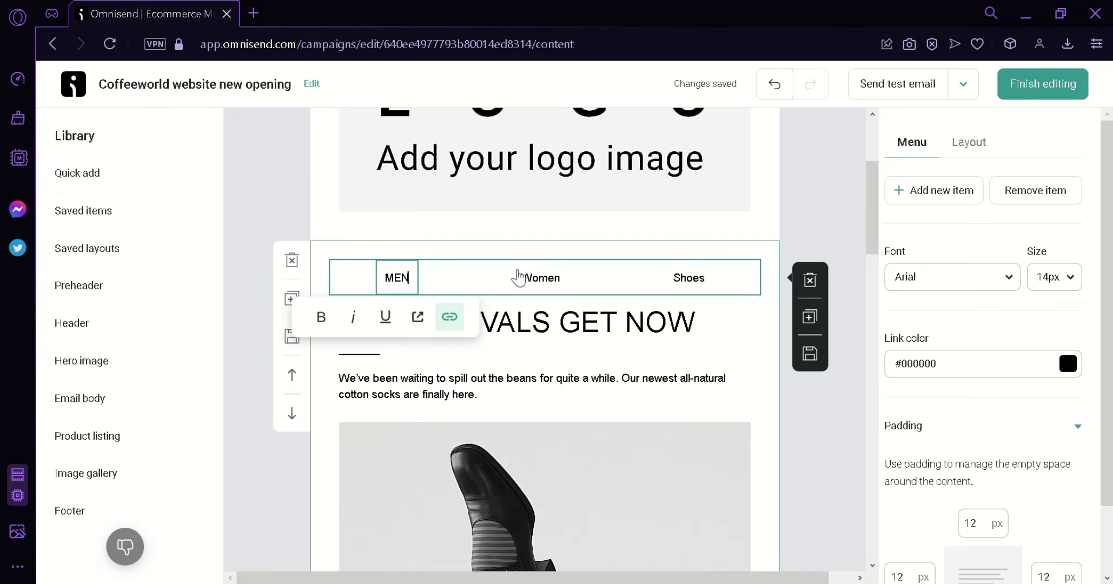
left_click(546, 279)
left_click_drag(870, 207, 887, 159)
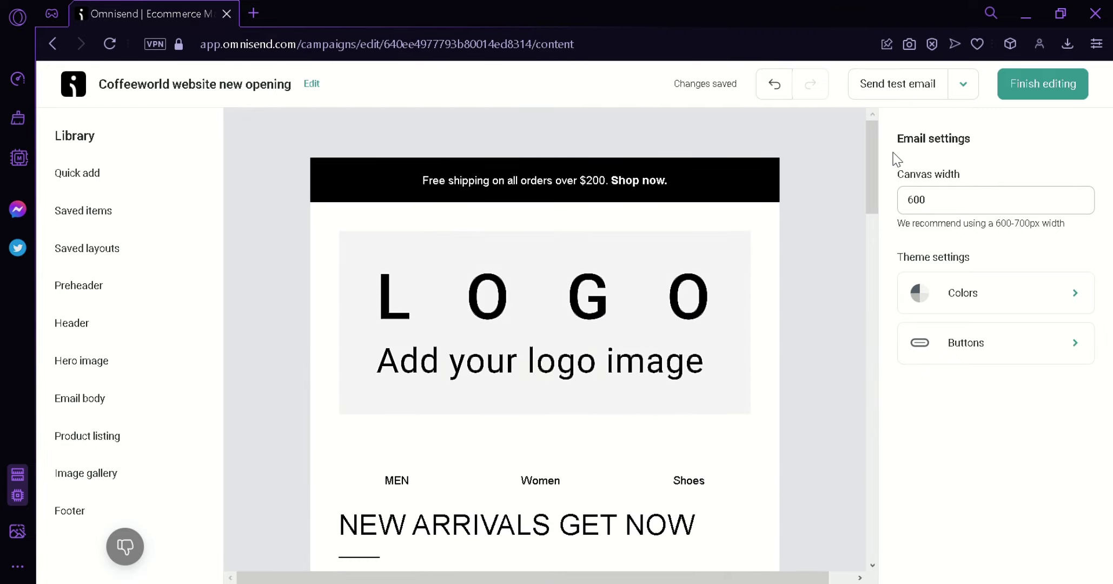
Step: Send a test email to the prefilled address and review the received preview message in Gmail
left_click(870, 89)
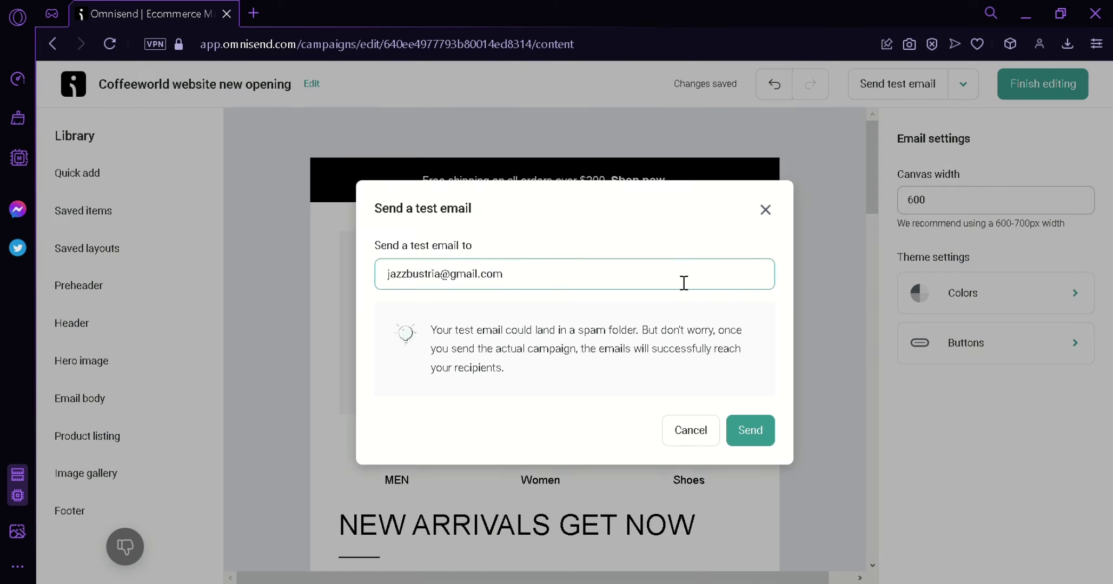
left_click(771, 442)
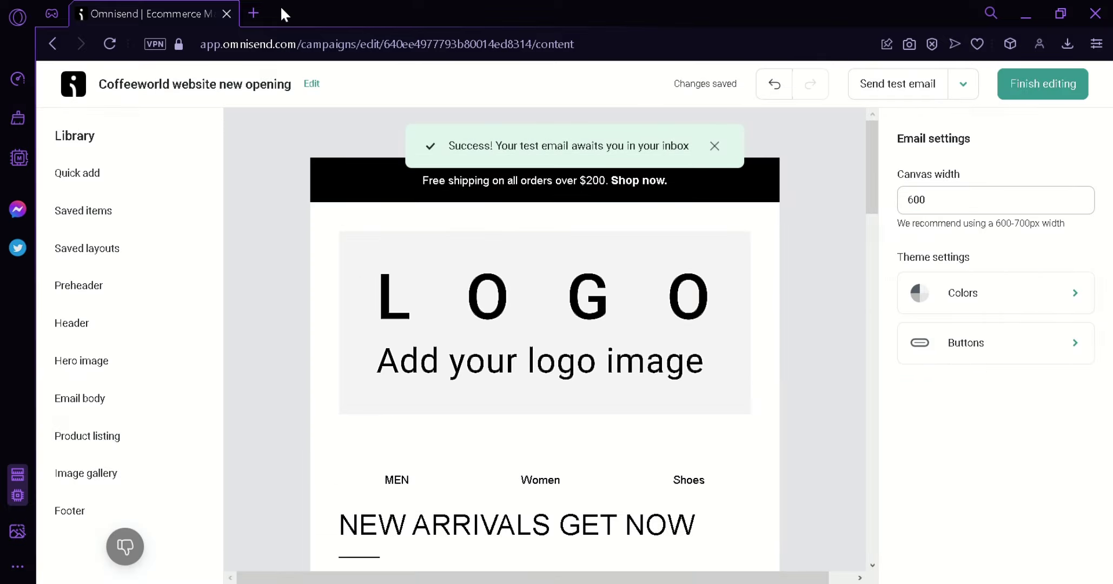
left_click(254, 13)
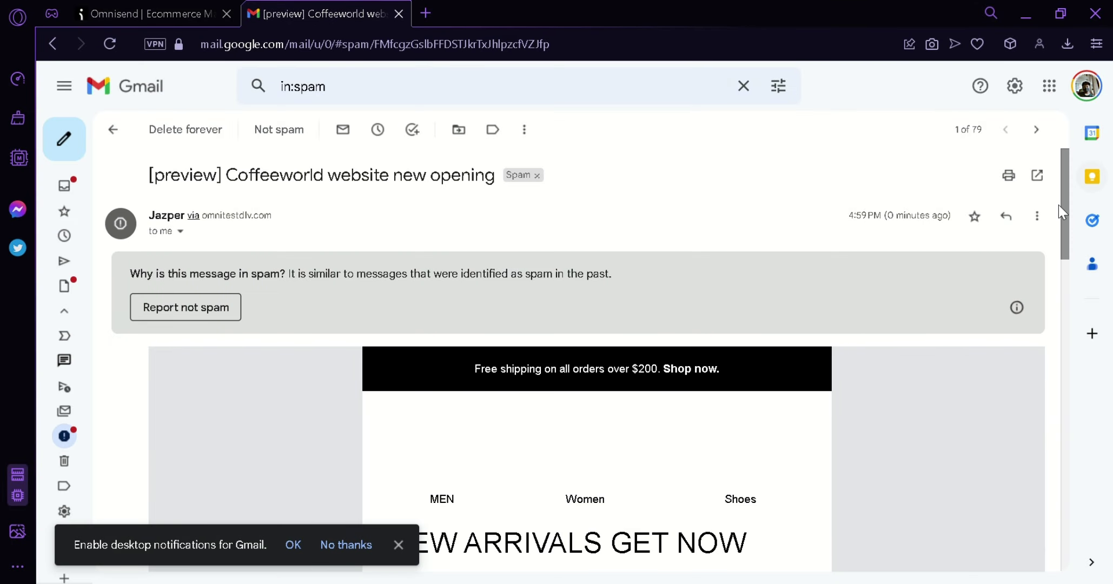
left_click_drag(1069, 210, 1006, 246)
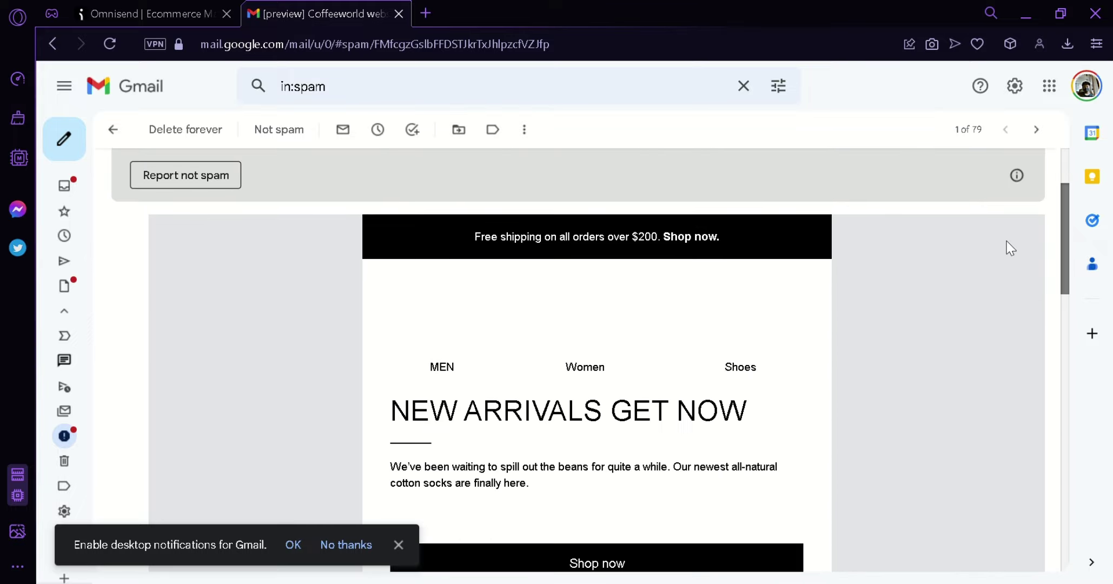
left_click(100, 7)
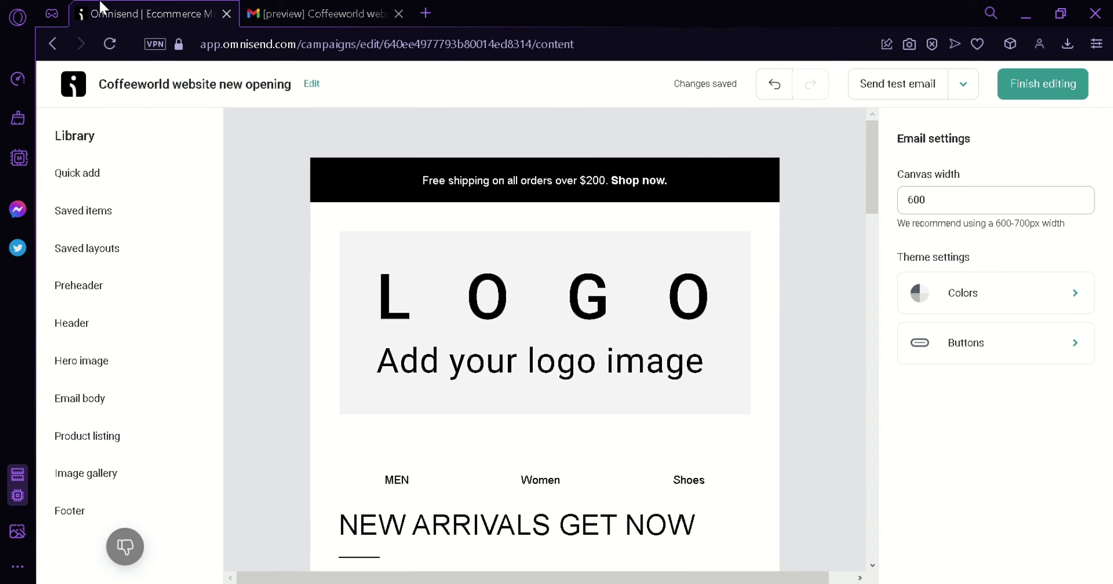
Step: Finish editing the email content and set the recipients to all subscribers, continuing to the final review
left_click(1086, 95)
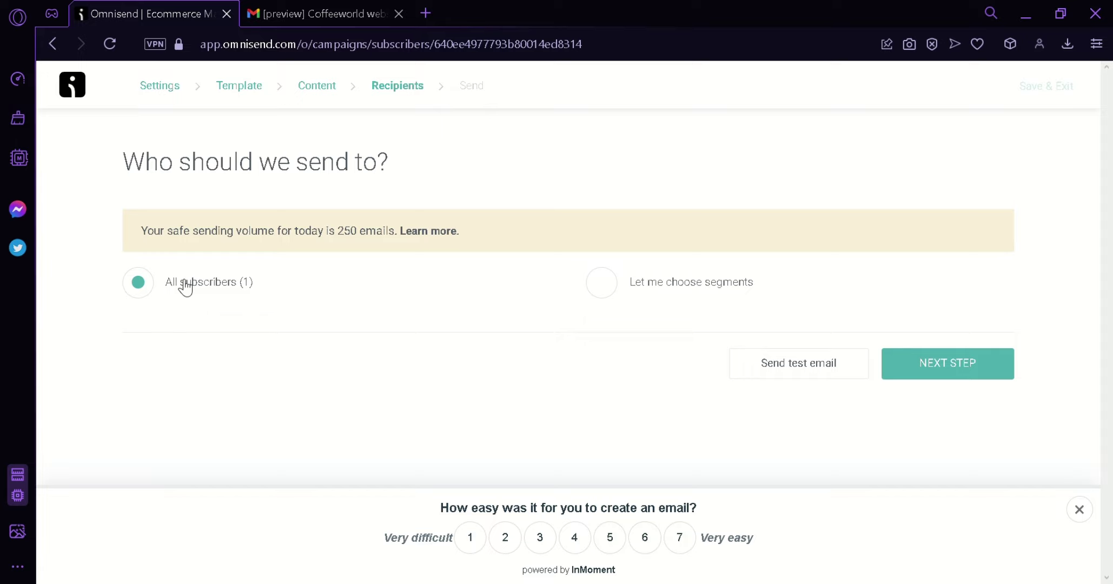
left_click(604, 284)
left_click(139, 283)
left_click(968, 379)
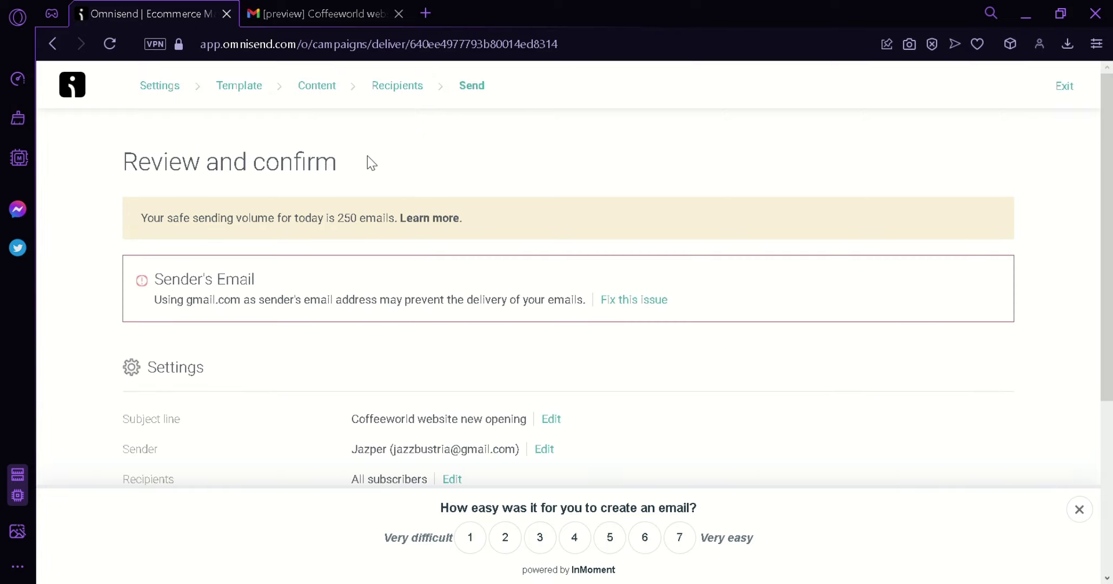
Step: Review the campaign's subject, sender and recipients, and send the campaign immediately
left_click_drag(1107, 143, 1108, 314)
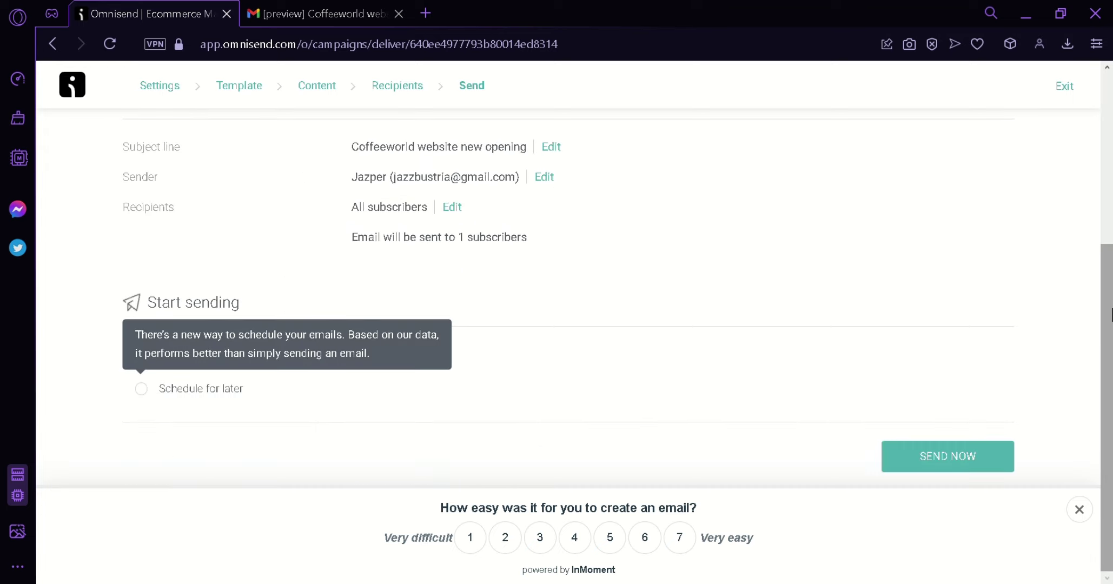
scroll(1095, 322, "up", 3)
scroll(1095, 322, "down", 3)
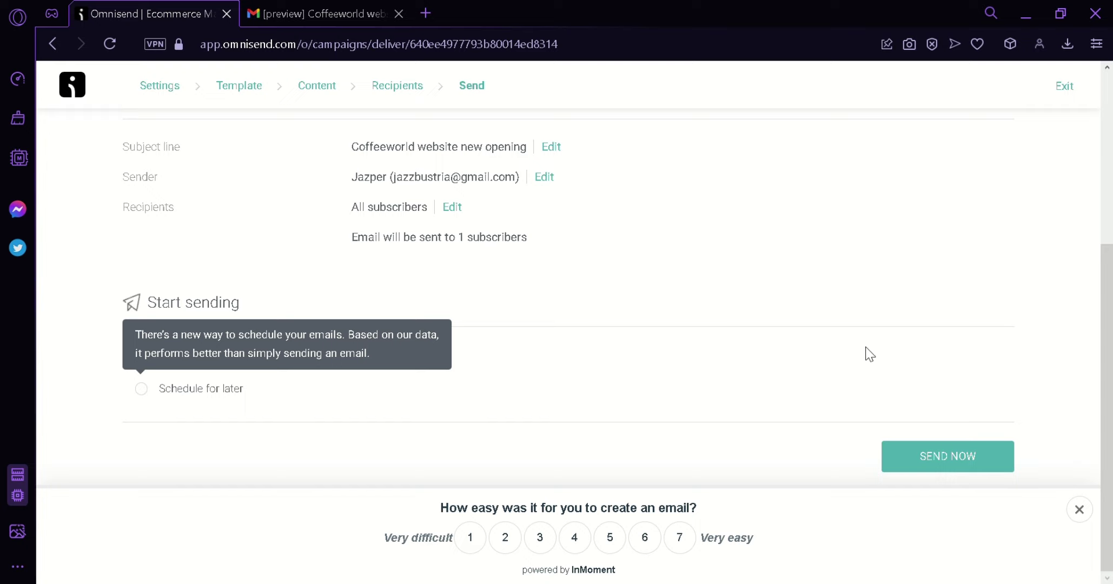
left_click(982, 454)
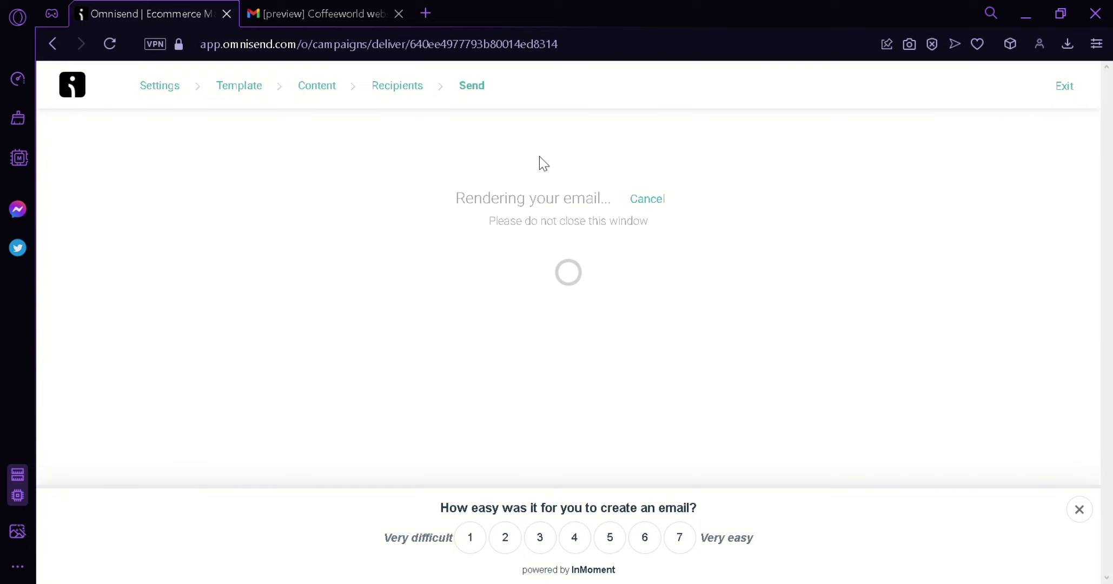
Step: Switch to Gmail, look through the delivered "Coffeeworld website new opening" email, and return to Omnisend
key("ctrl+Tab")
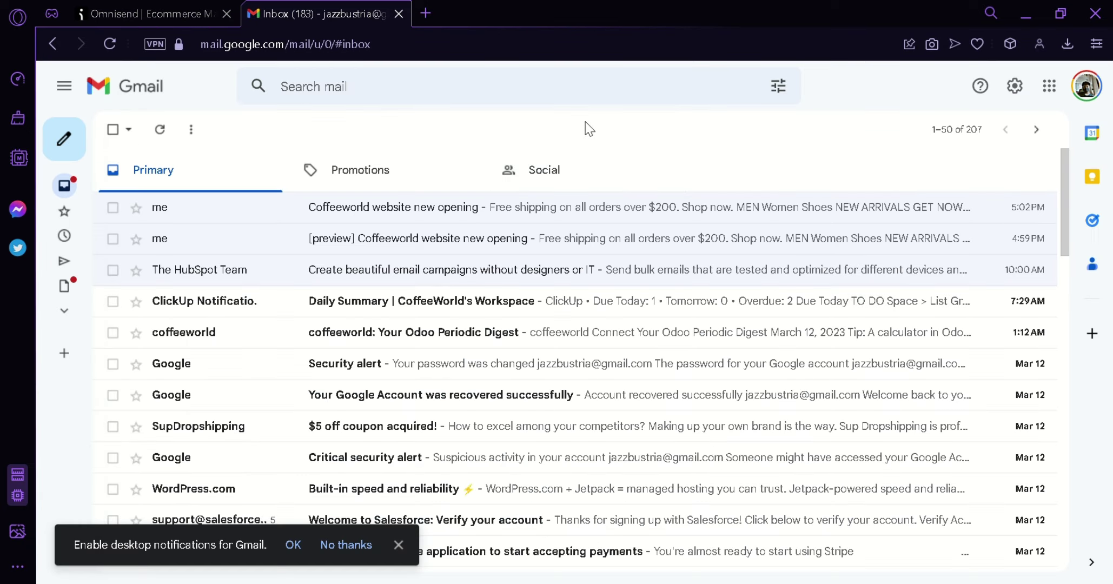
left_click(480, 214)
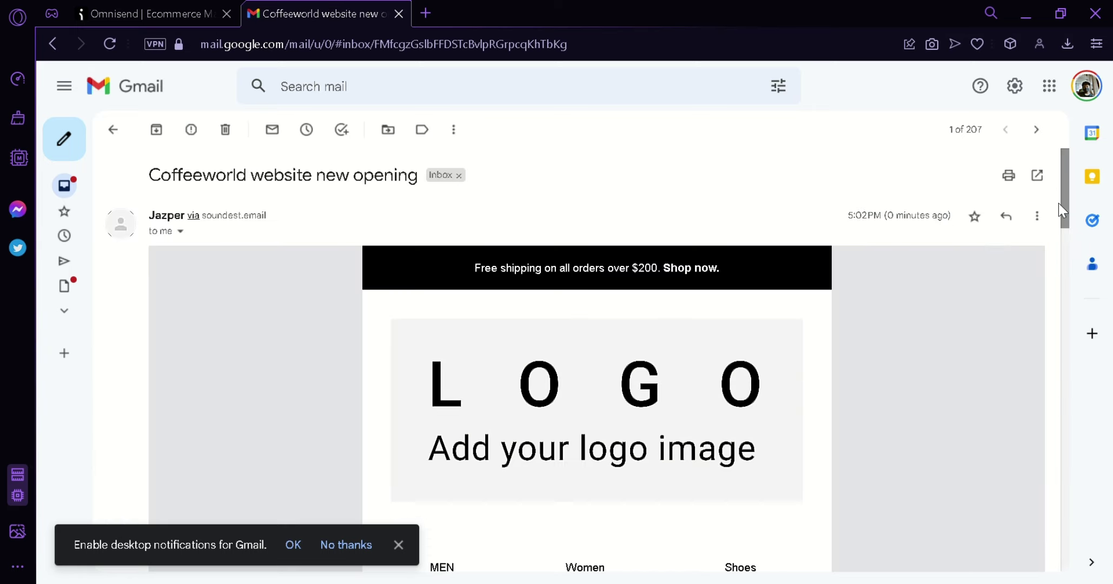
left_click_drag(1058, 203, 1040, 300)
left_click(232, 11)
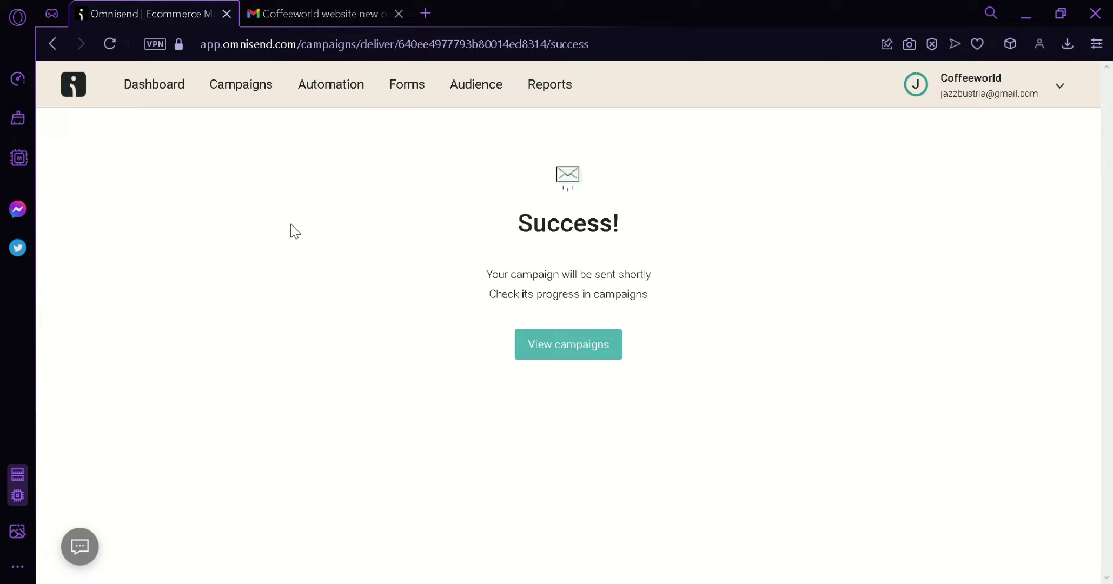